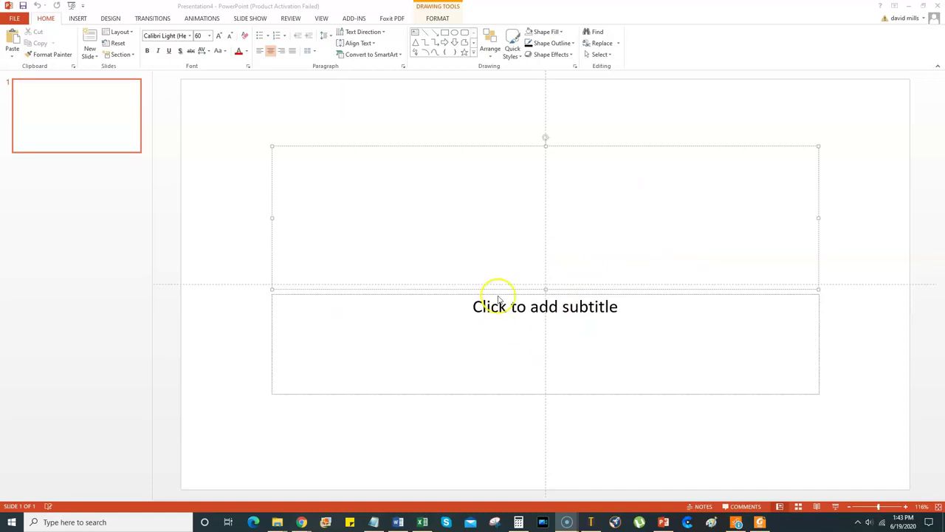
# Insert the 027.jpg mandala coloring page onto slide 1 and deselect it
pyautogui.click(405, 104)
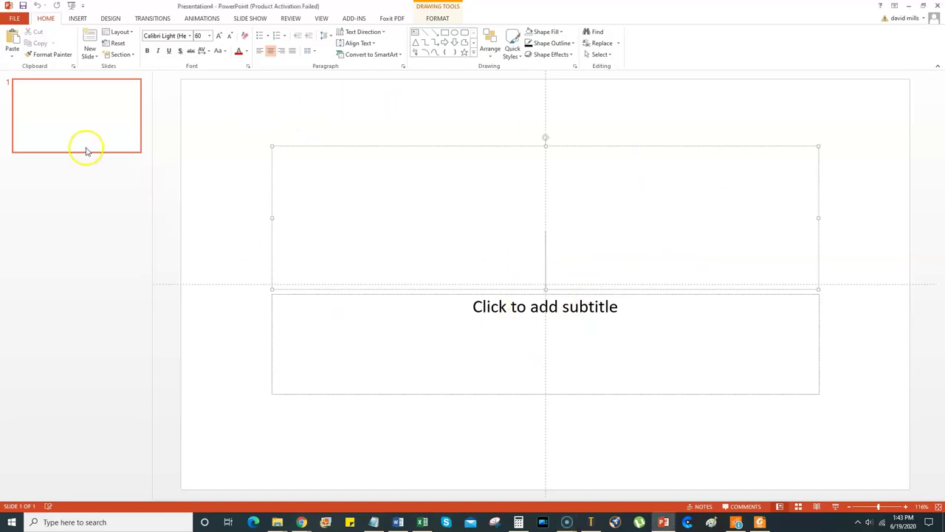
pyautogui.click(374, 207)
pyautogui.click(383, 120)
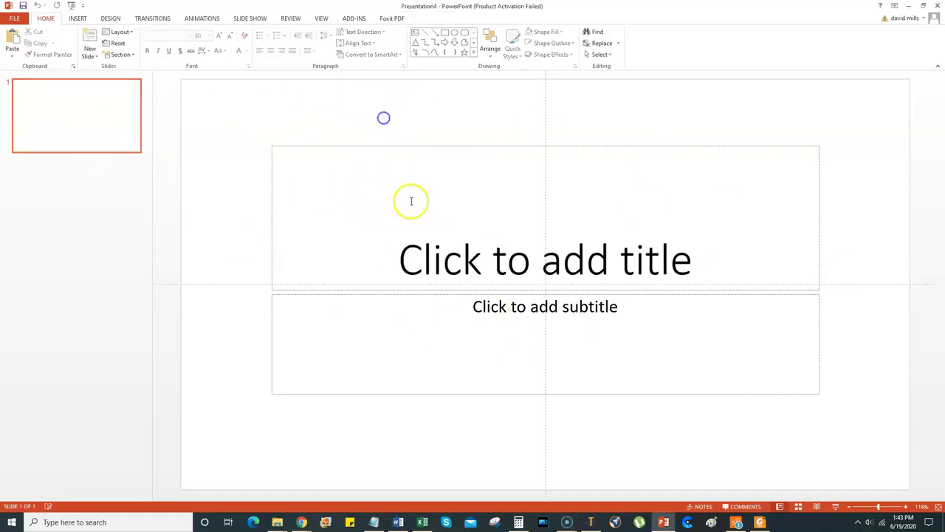
pyautogui.click(409, 200)
pyautogui.click(398, 131)
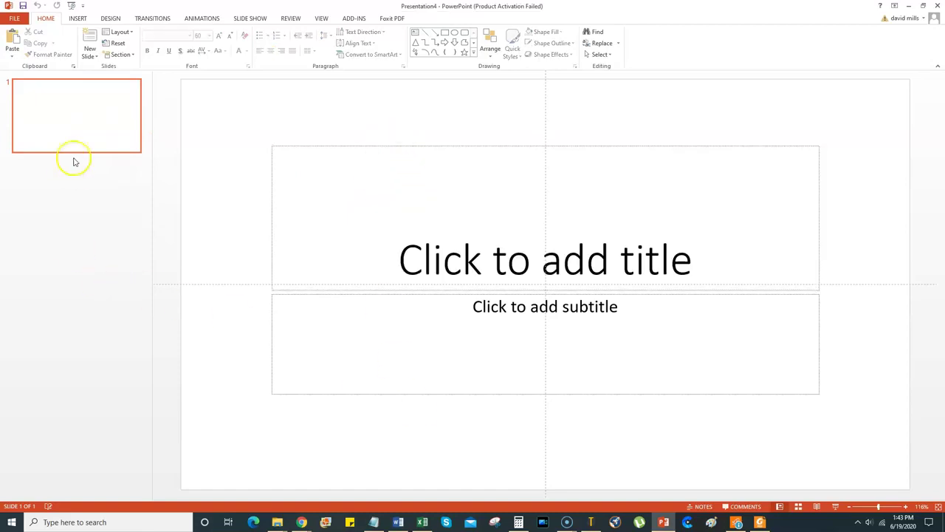
pyautogui.click(78, 135)
pyautogui.click(77, 18)
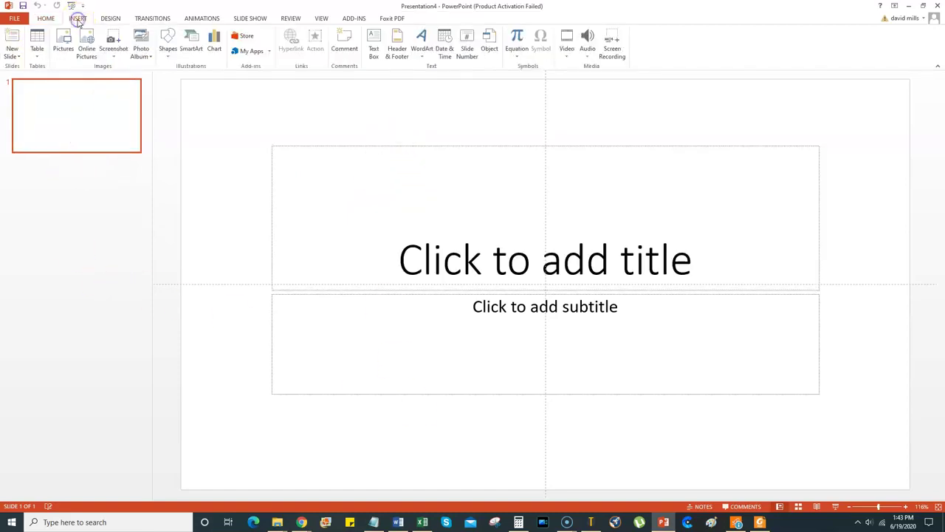
pyautogui.click(63, 40)
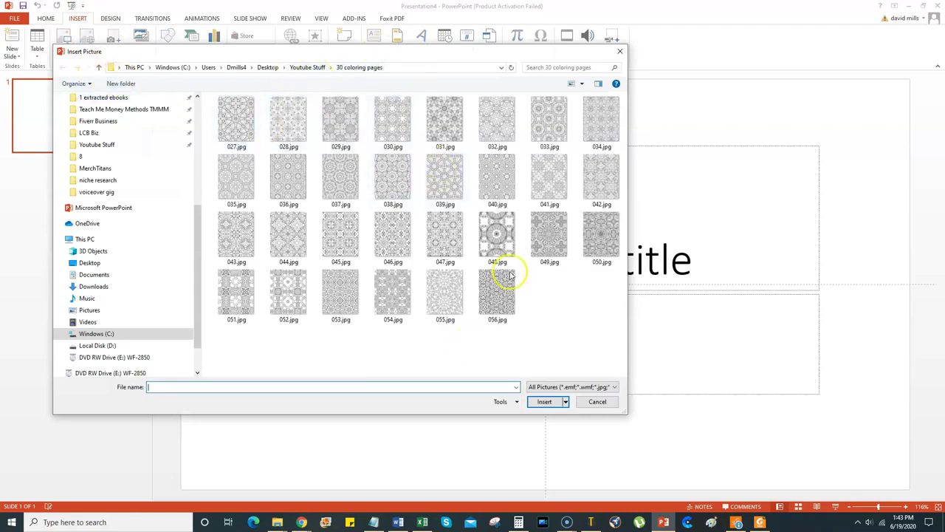
pyautogui.click(241, 123)
pyautogui.click(539, 402)
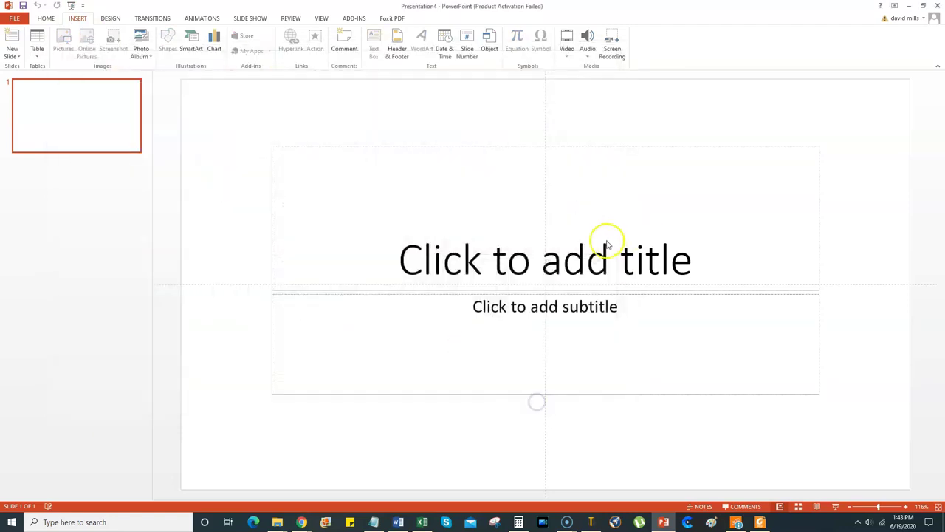
pyautogui.click(243, 120)
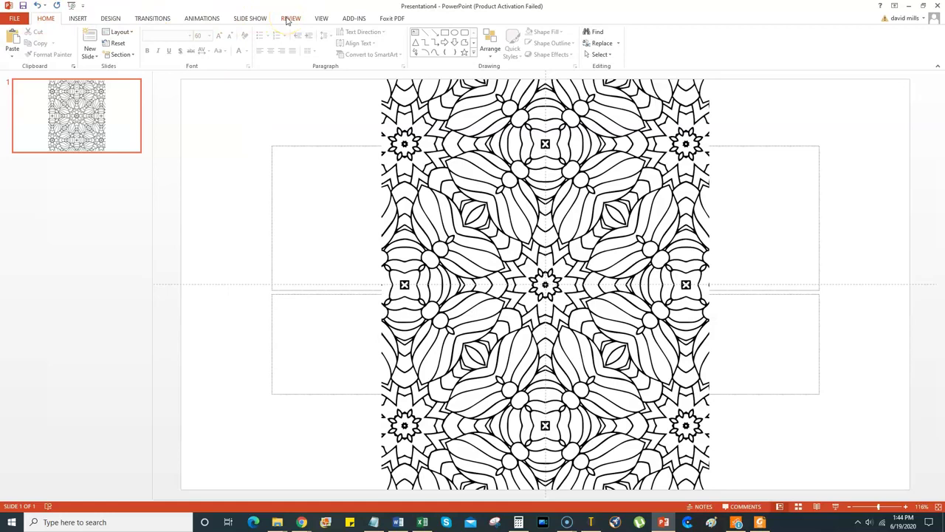
# Review the Custom Slide Size dialog and cancel, keeping the 13.333 × 7.5 in widescreen size
pyautogui.click(110, 18)
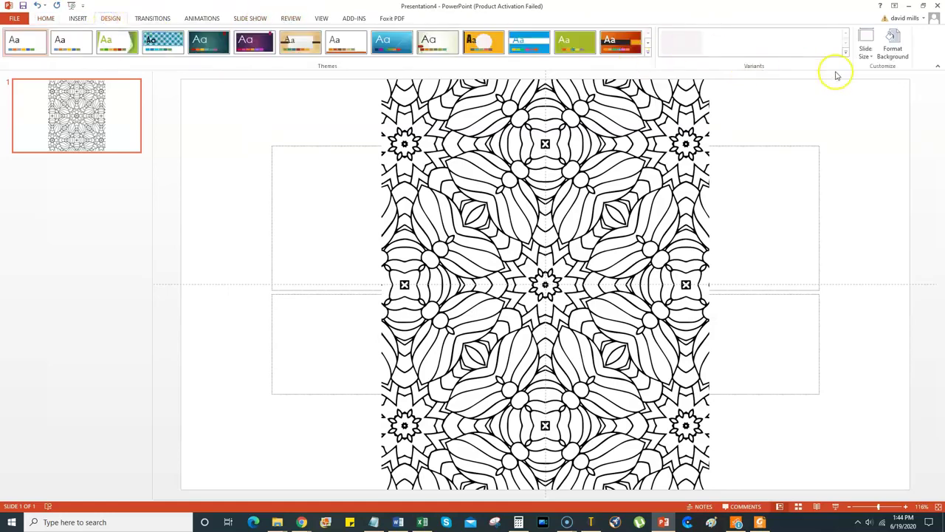
pyautogui.click(865, 51)
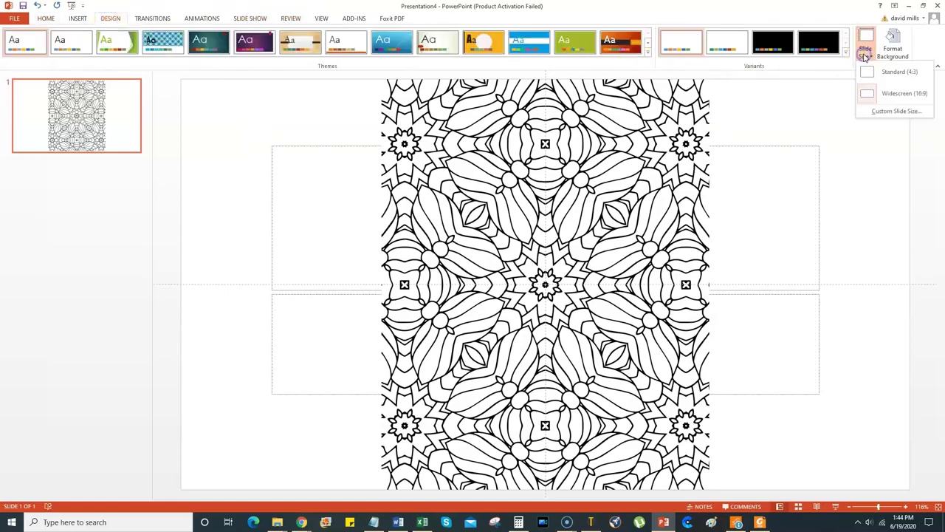
pyautogui.click(884, 110)
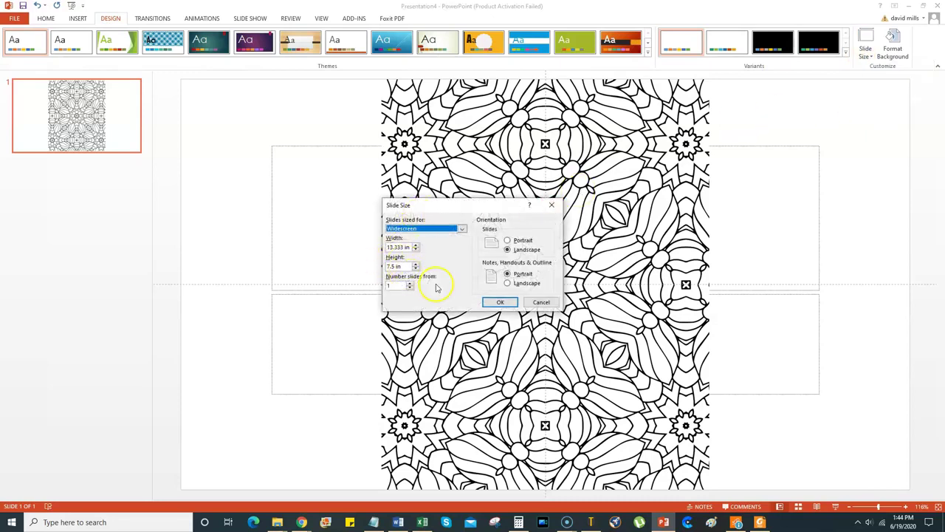
pyautogui.click(552, 303)
pyautogui.click(303, 111)
# Add a new Title and Content slide after slide 1 and click into its body placeholder
pyautogui.rightClick(84, 138)
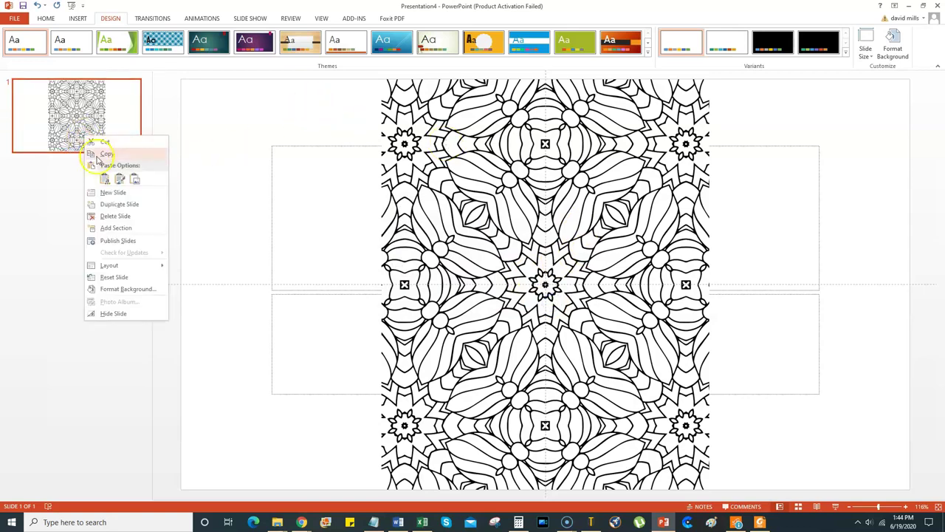
pyautogui.click(113, 192)
pyautogui.rightClick(99, 209)
pyautogui.click(51, 185)
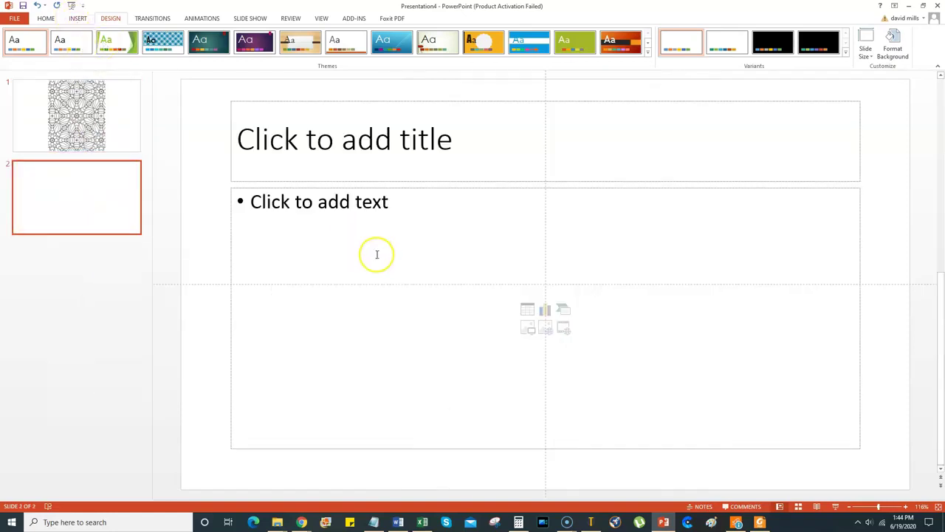
pyautogui.rightClick(79, 213)
pyautogui.click(52, 311)
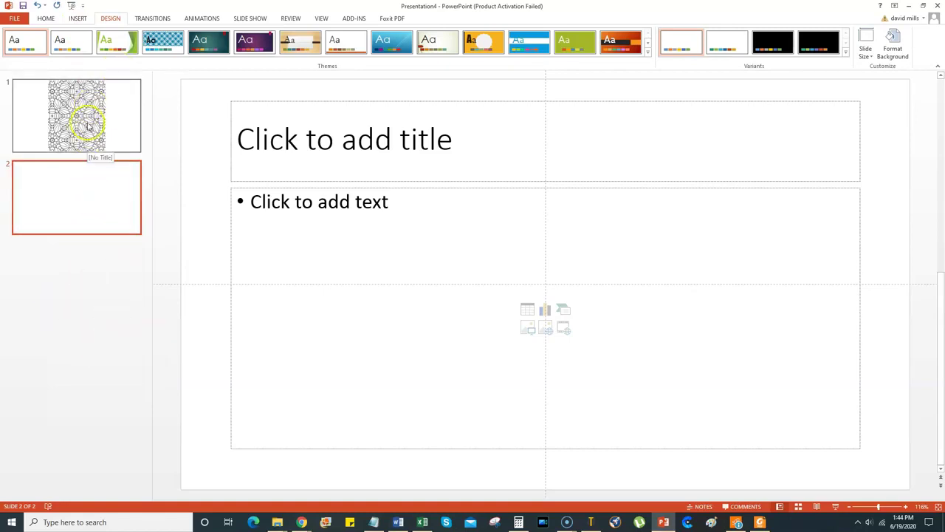
pyautogui.click(111, 207)
pyautogui.click(102, 139)
pyautogui.click(116, 190)
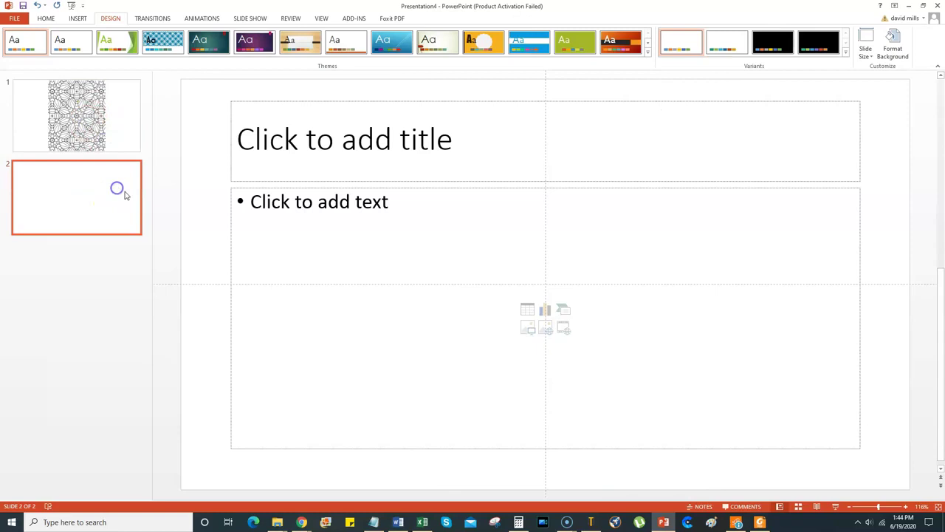
pyautogui.click(269, 258)
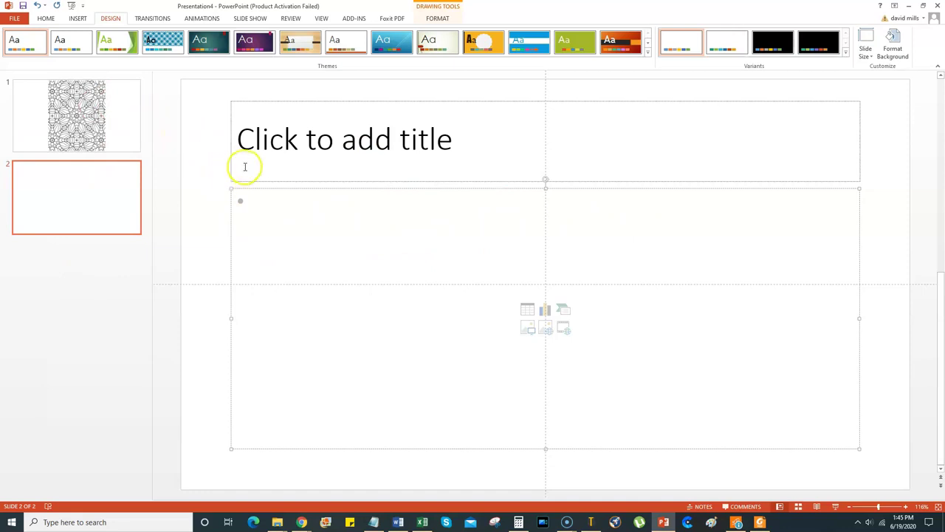
# Delete the mandala picture from slide 1
pyautogui.click(97, 116)
pyautogui.click(76, 189)
pyautogui.click(94, 131)
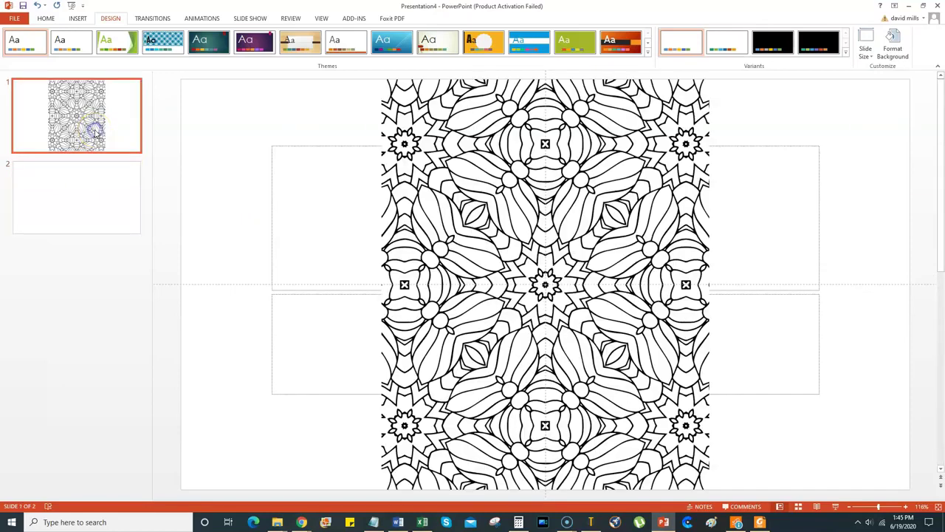
pyautogui.click(467, 182)
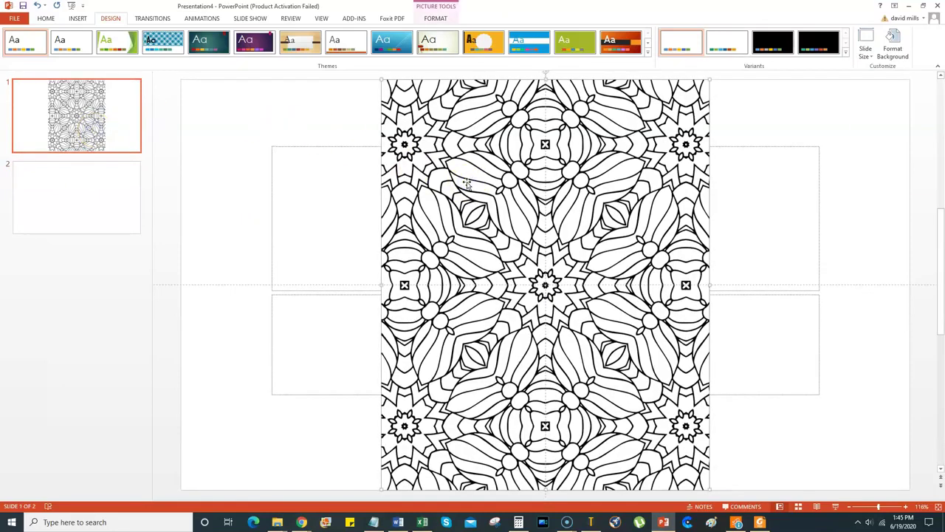
pyautogui.press('Delete')
pyautogui.click(73, 111)
# Start a new photo album and add coloring pages 027.jpg through 056.jpg
pyautogui.click(78, 18)
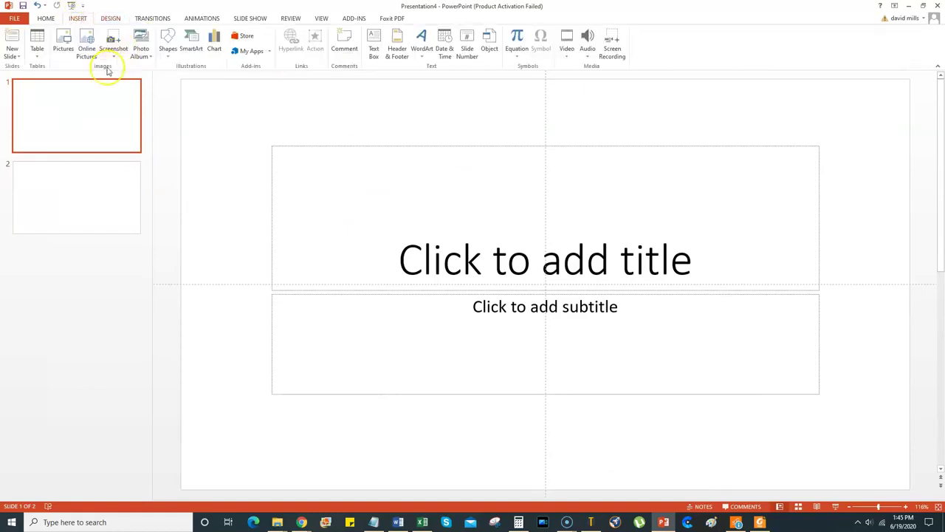
pyautogui.click(141, 53)
pyautogui.click(167, 67)
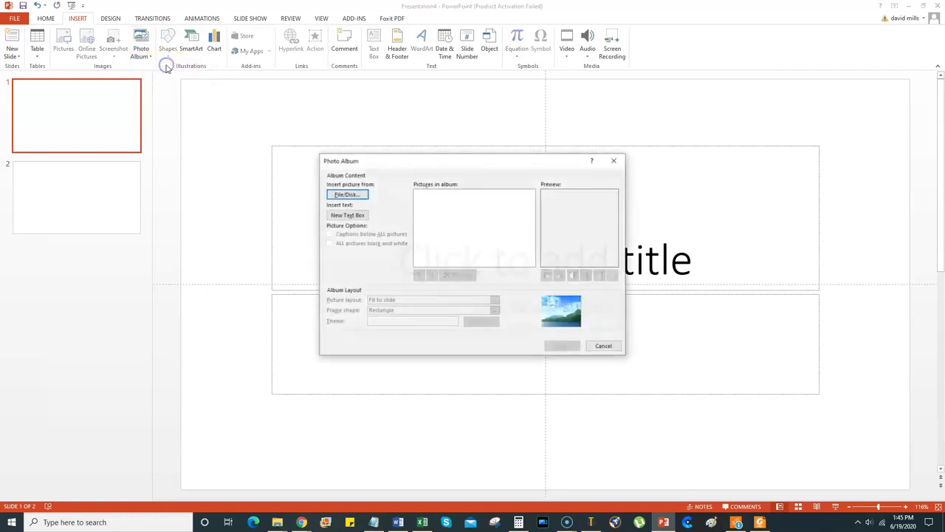
pyautogui.click(346, 194)
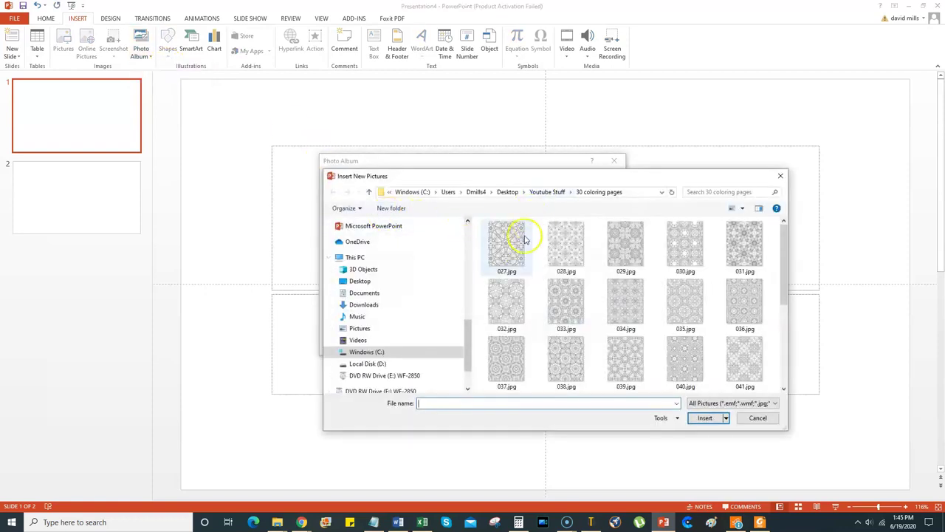
pyautogui.click(520, 242)
pyautogui.moveTo(785, 253); pyautogui.dragTo(785, 357)
pyautogui.keyDown('shift'); pyautogui.click(744, 362); pyautogui.keyUp('shift')
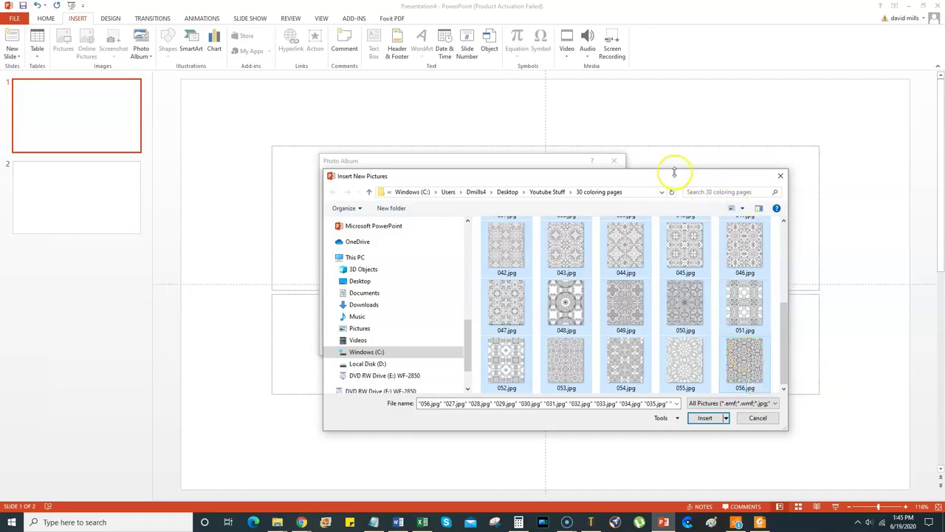
pyautogui.moveTo(670, 175); pyautogui.dragTo(657, 137)
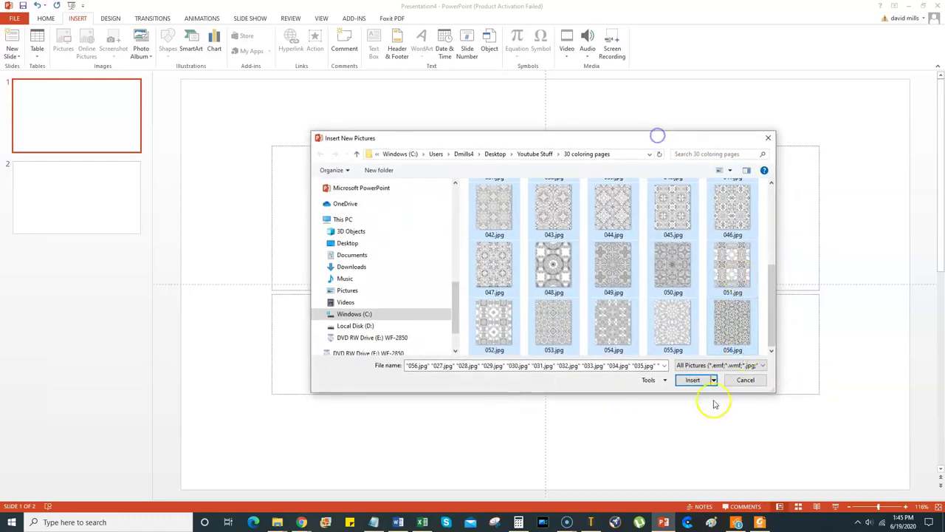
pyautogui.click(693, 381)
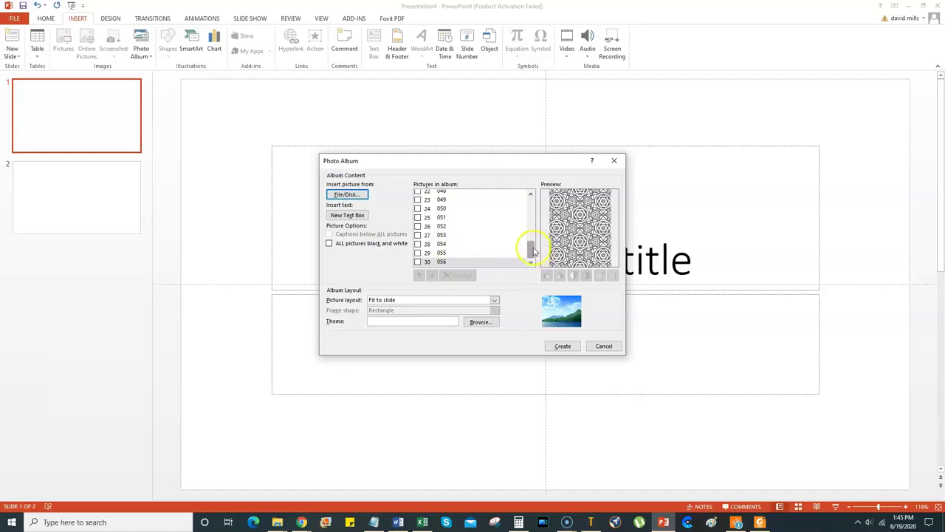
# Check picture 056's order, keep the Fit to slide layout, and create the album
pyautogui.moveTo(533, 251)
pyautogui.mouseDown()
pyautogui.moveTo(529, 200)
pyautogui.moveTo(523, 251)
pyautogui.mouseUp()
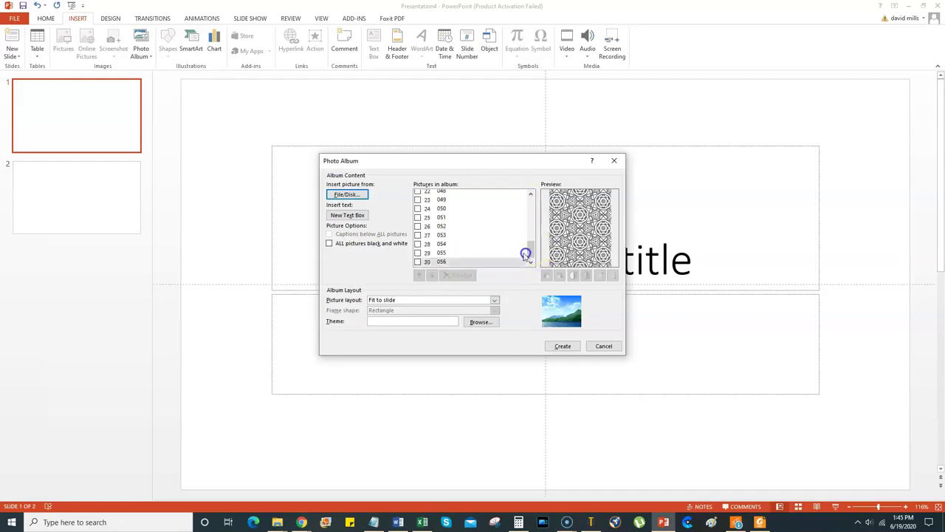
pyautogui.click(418, 262)
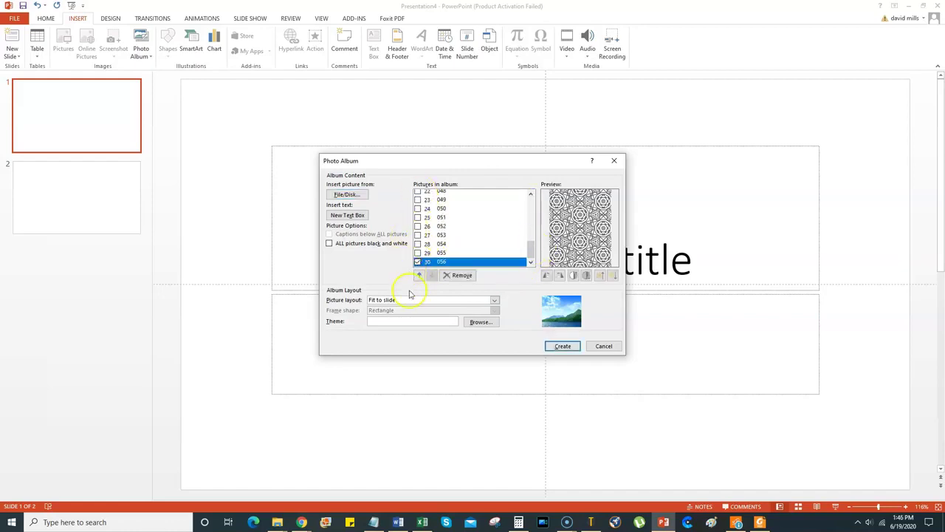
pyautogui.click(418, 275)
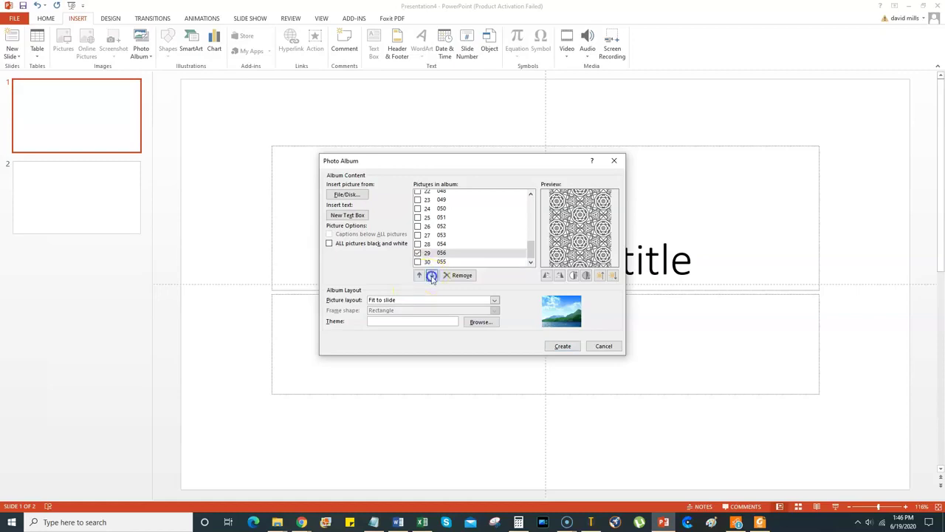
pyautogui.click(432, 275)
pyautogui.click(417, 262)
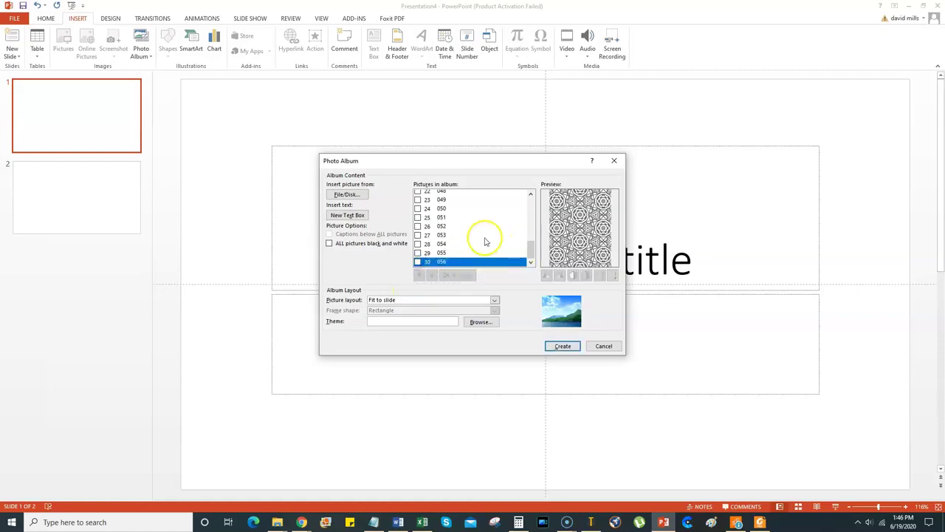
pyautogui.click(495, 299)
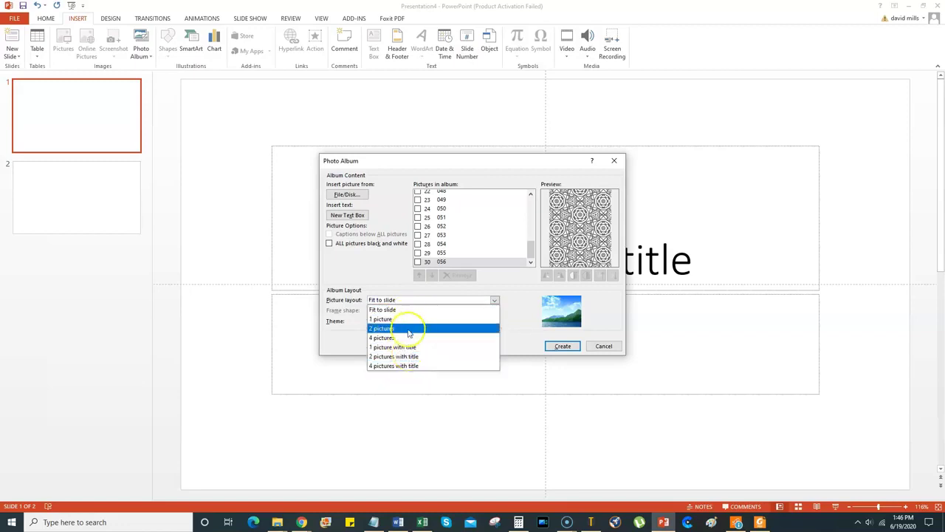
pyautogui.click(410, 309)
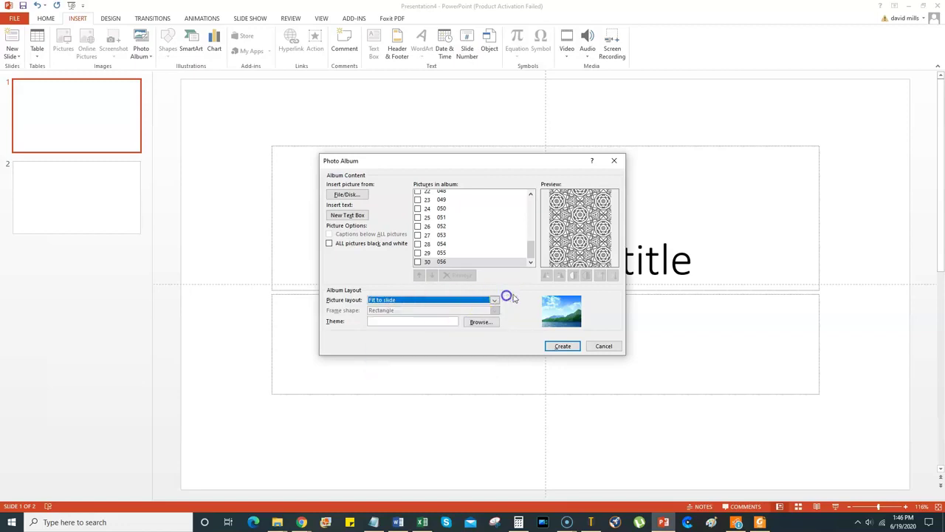
pyautogui.click(563, 346)
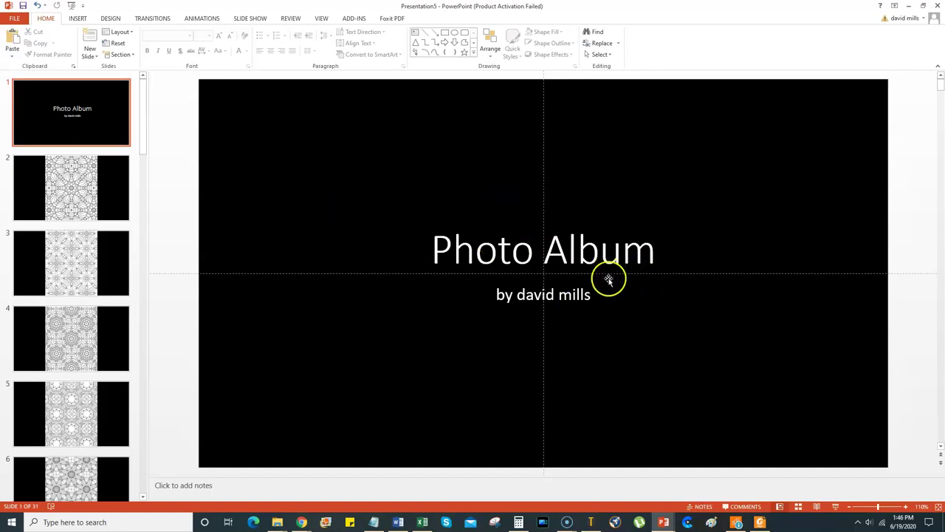
# Browse album slides two through six and scroll the thumbnails to check the pattern pages
pyautogui.click(44, 179)
pyautogui.click(64, 249)
pyautogui.click(70, 323)
pyautogui.click(73, 399)
pyautogui.click(70, 472)
pyautogui.moveTo(143, 135); pyautogui.dragTo(143, 483)
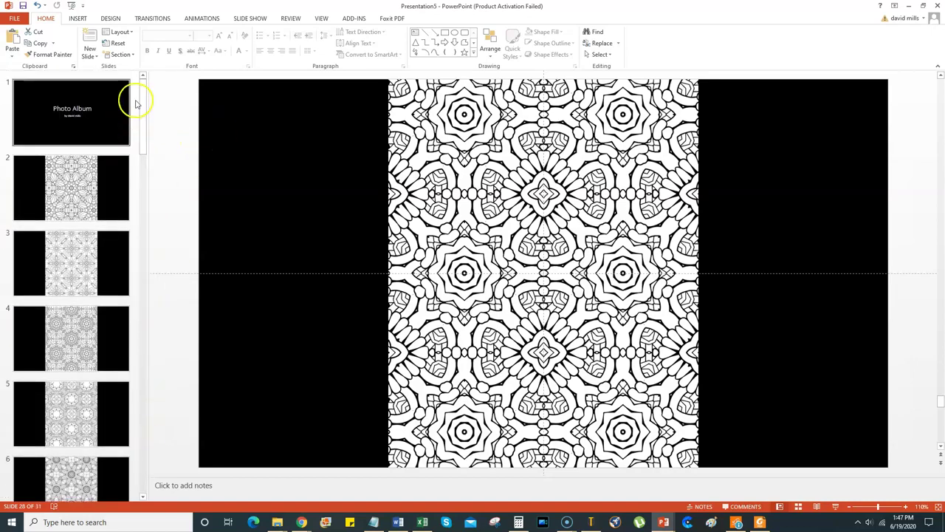
# Delete the Photo Album title slide, then check the first two pattern slides
pyautogui.click(91, 109)
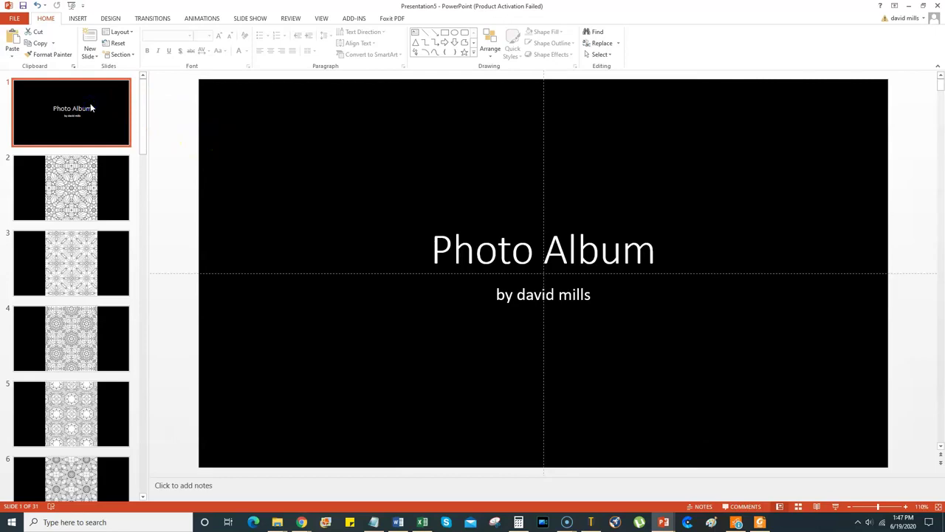
pyautogui.press('Delete')
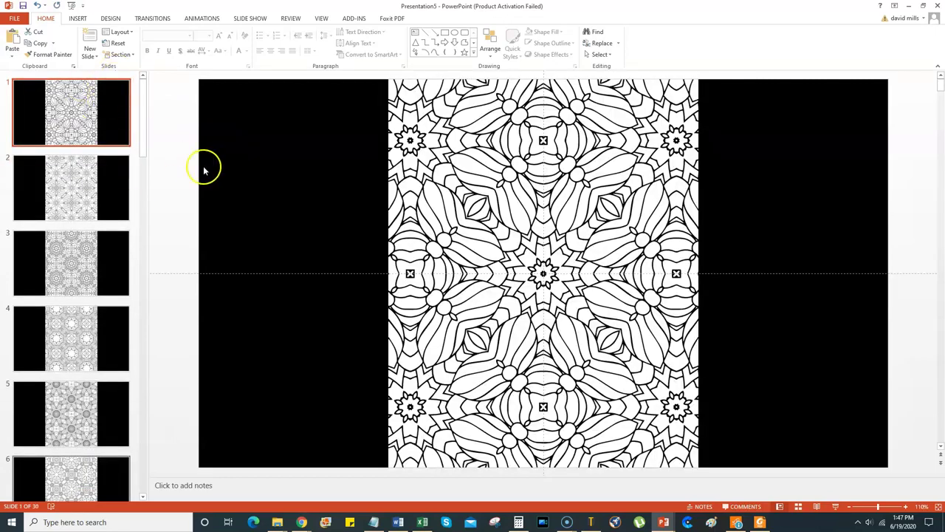
pyautogui.click(304, 177)
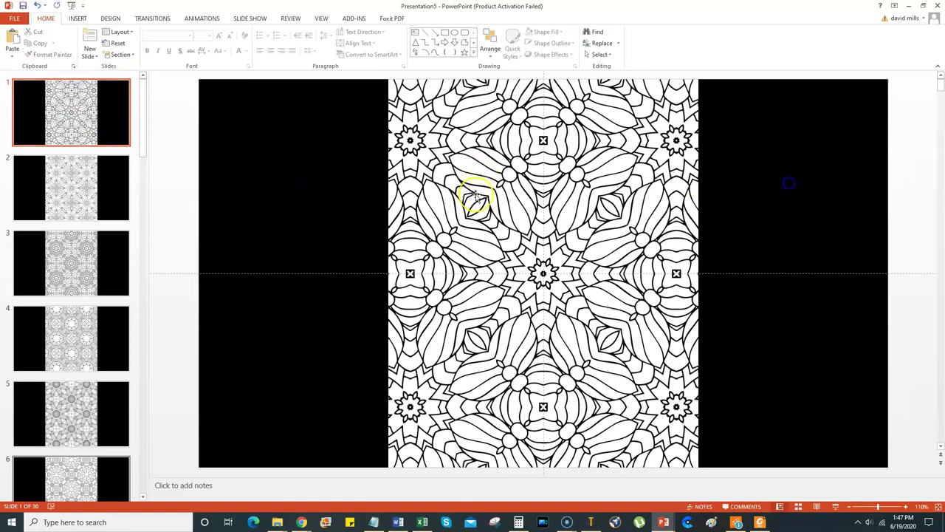
pyautogui.click(74, 176)
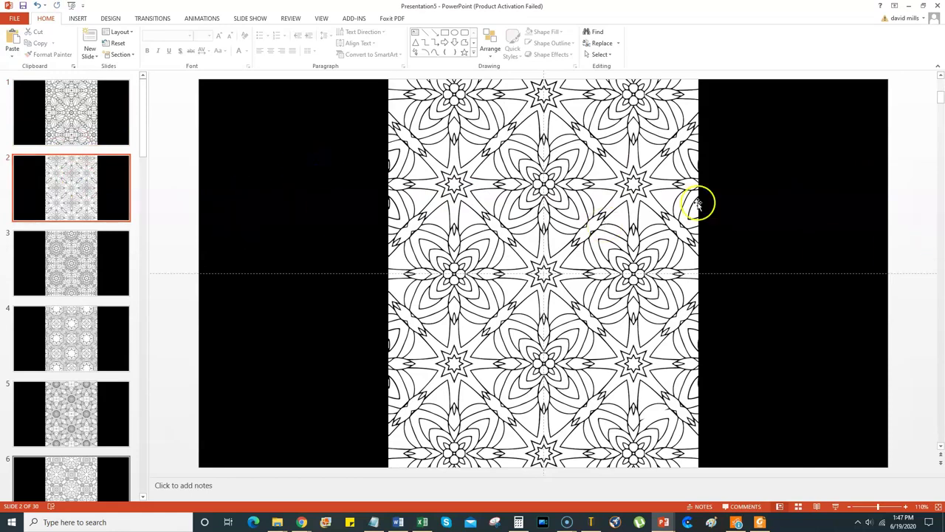
pyautogui.click(115, 105)
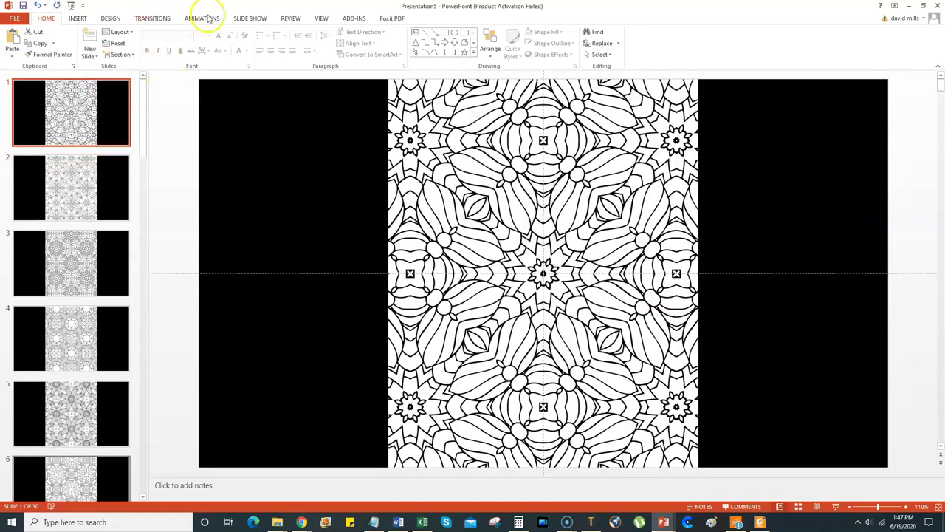
# Set a custom 8.5 × 11 in portrait slide size
pyautogui.click(110, 18)
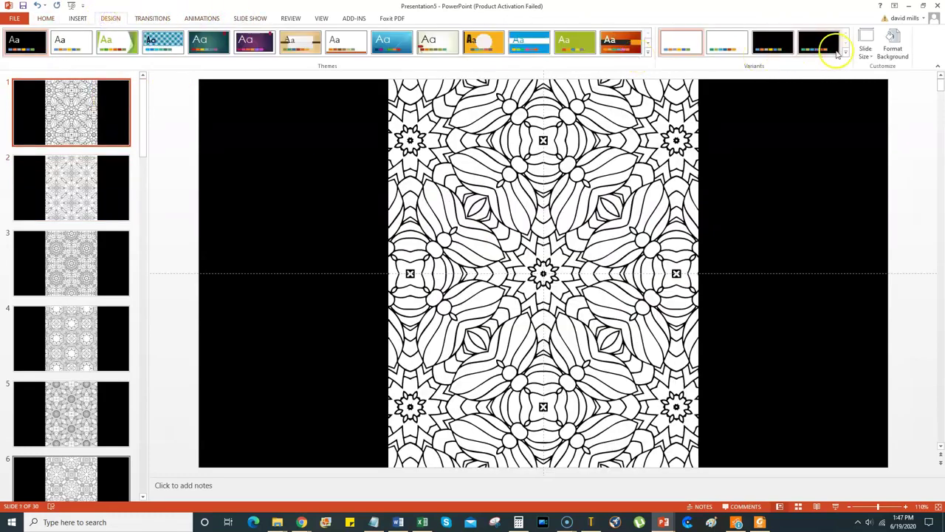
pyautogui.click(869, 57)
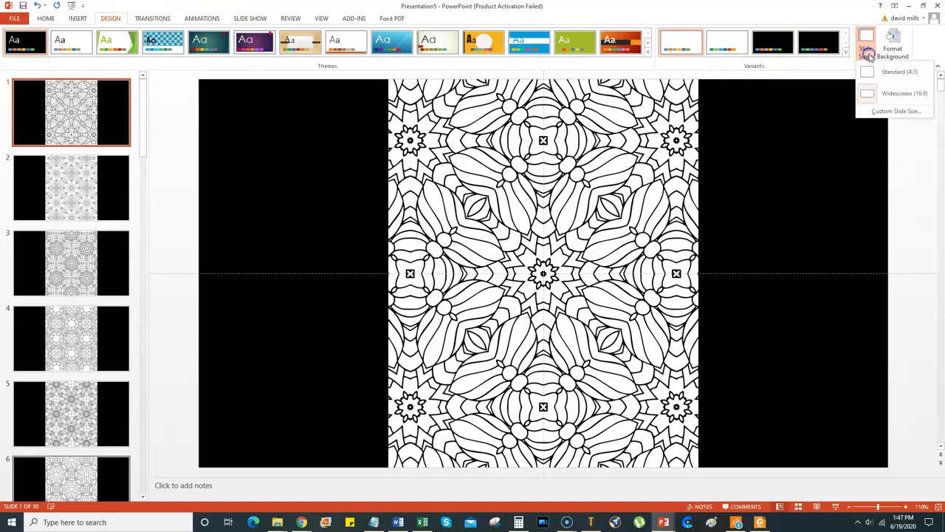
pyautogui.click(871, 110)
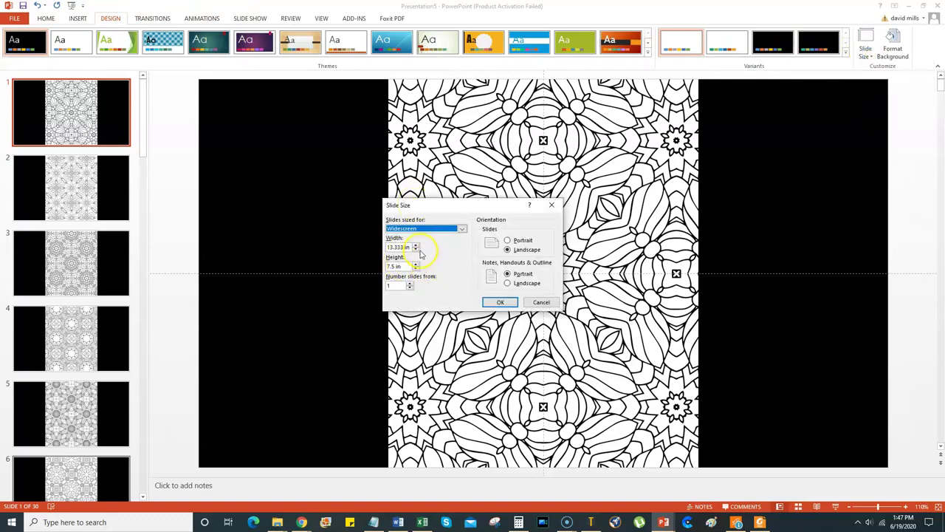
pyautogui.click(416, 250)
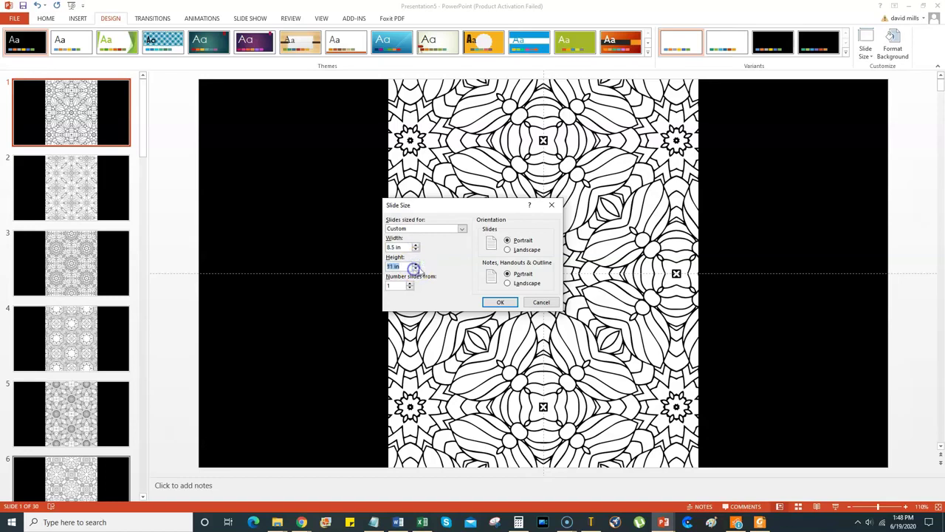
pyautogui.click(501, 302)
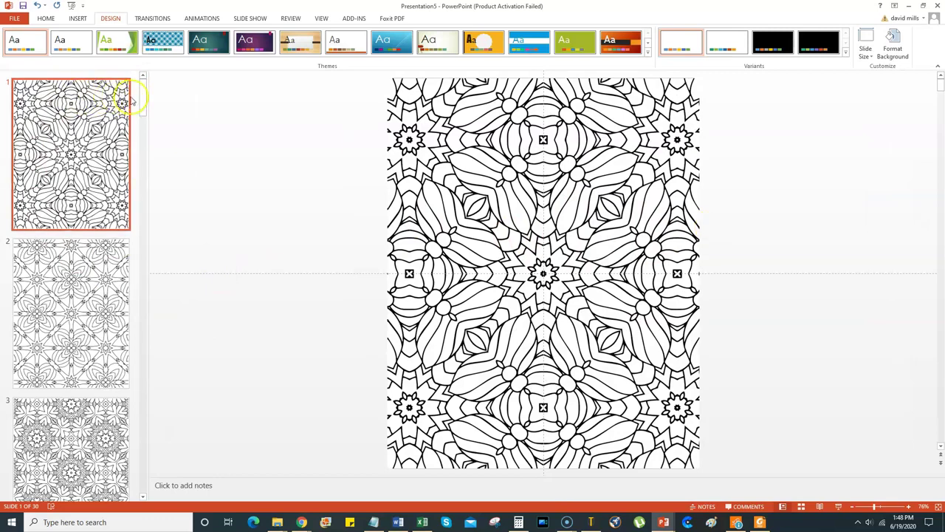
# Scroll through the thumbnails to check slides 29 and 23 on the portrait pages
pyautogui.scroll(-1, 136, 133)
pyautogui.moveTo(142, 100); pyautogui.dragTo(127, 502)
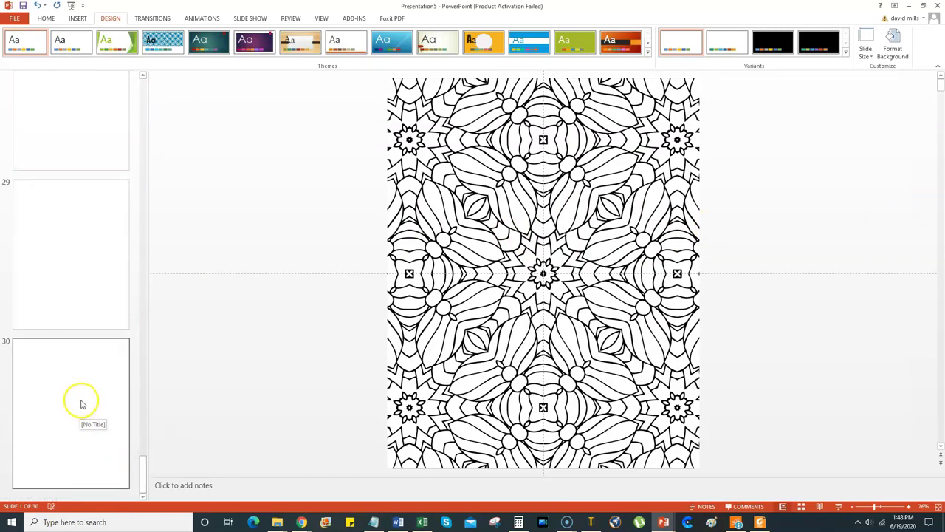
pyautogui.click(87, 289)
pyautogui.scroll(1, 93, 281)
pyautogui.scroll(10, 92, 281)
pyautogui.click(85, 228)
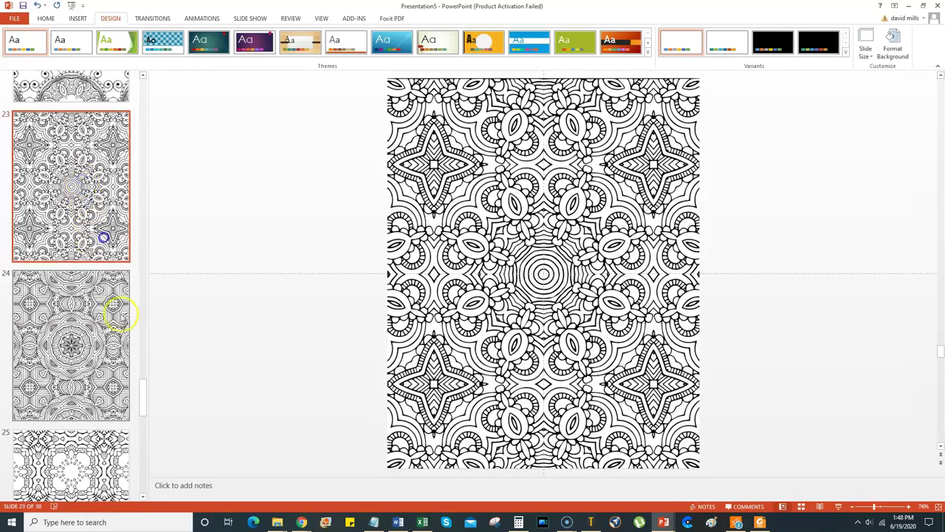
pyautogui.moveTo(144, 391); pyautogui.dragTo(138, 67)
# Return to slide 1 and select its mandala picture
pyautogui.click(89, 115)
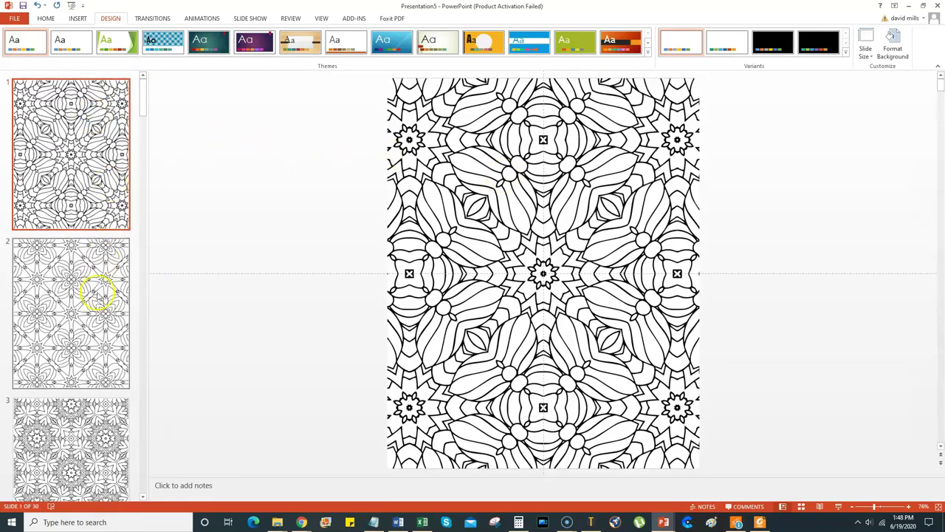
pyautogui.click(96, 294)
pyautogui.click(93, 177)
pyautogui.click(488, 200)
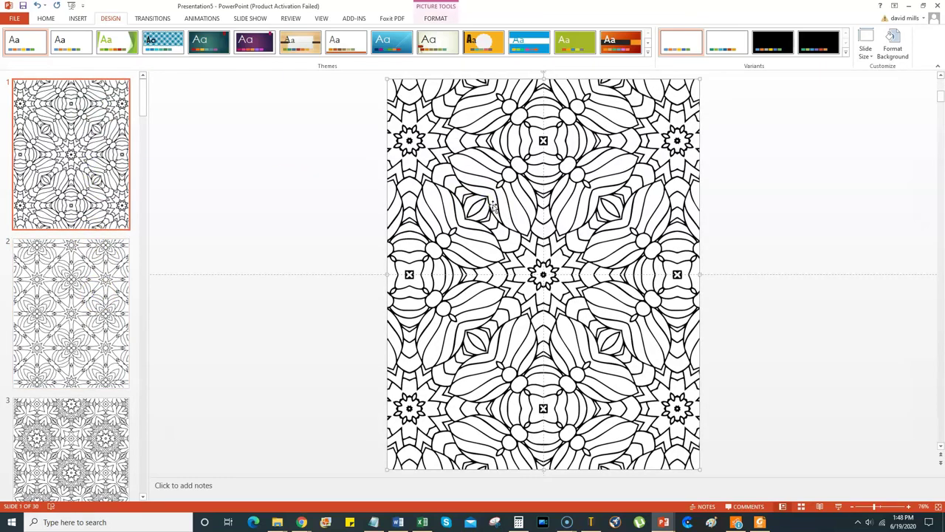
pyautogui.click(473, 206)
# Nudge the mandala picture and shrink it from its top-left corner toward the lower right
pyautogui.moveTo(478, 149)
pyautogui.mouseDown()
pyautogui.moveTo(499, 157)
pyautogui.moveTo(495, 150)
pyautogui.moveTo(502, 174)
pyautogui.moveTo(492, 145)
pyautogui.mouseUp()
pyautogui.click(448, 105)
pyautogui.click(409, 83)
pyautogui.moveTo(427, 90); pyautogui.dragTo(488, 185)
pyautogui.click(584, 327)
pyautogui.click(653, 395)
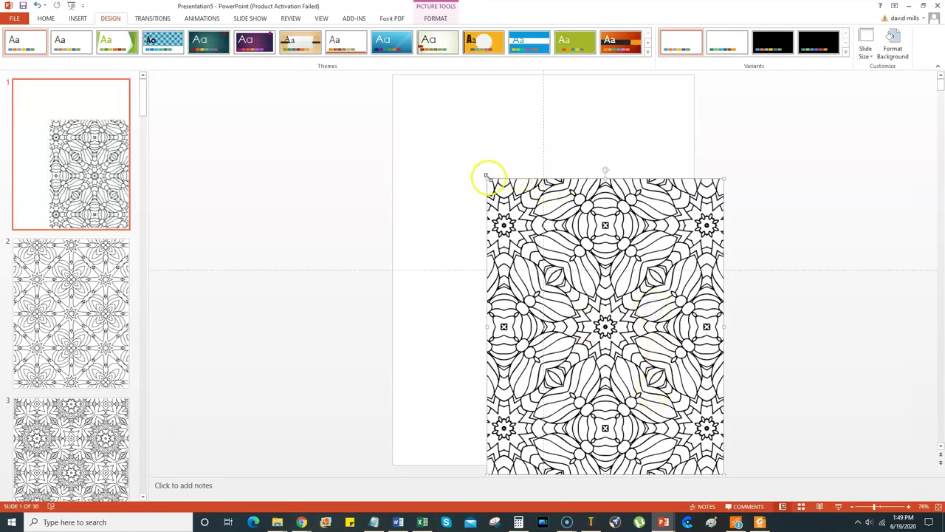
# Resize the mandala again and drag it toward the lower right, mostly off the page
pyautogui.moveTo(452, 138); pyautogui.dragTo(401, 112)
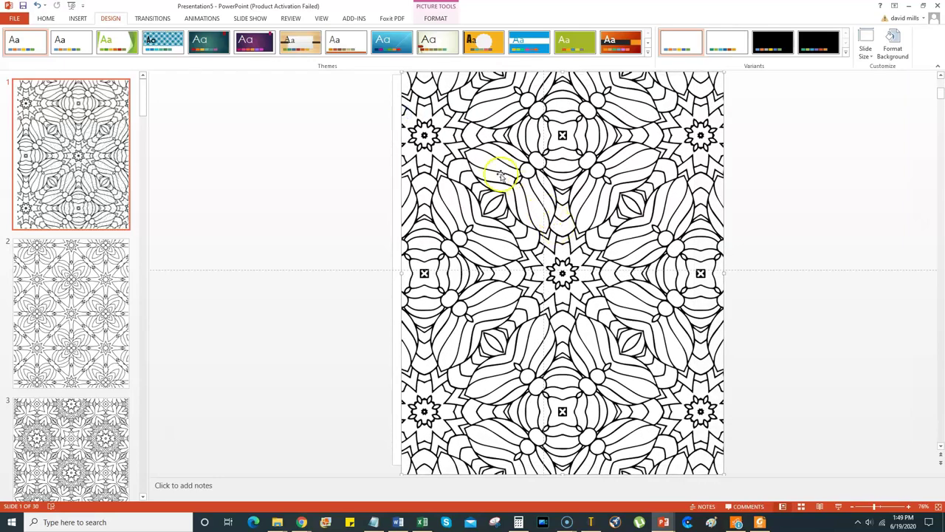
pyautogui.moveTo(496, 169); pyautogui.dragTo(487, 199)
pyautogui.moveTo(564, 236); pyautogui.dragTo(542, 227)
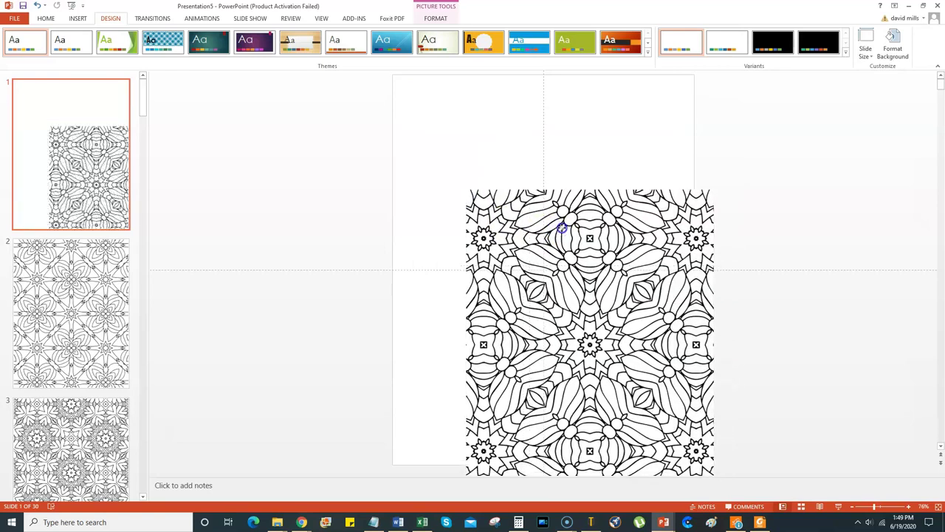
pyautogui.click(483, 163)
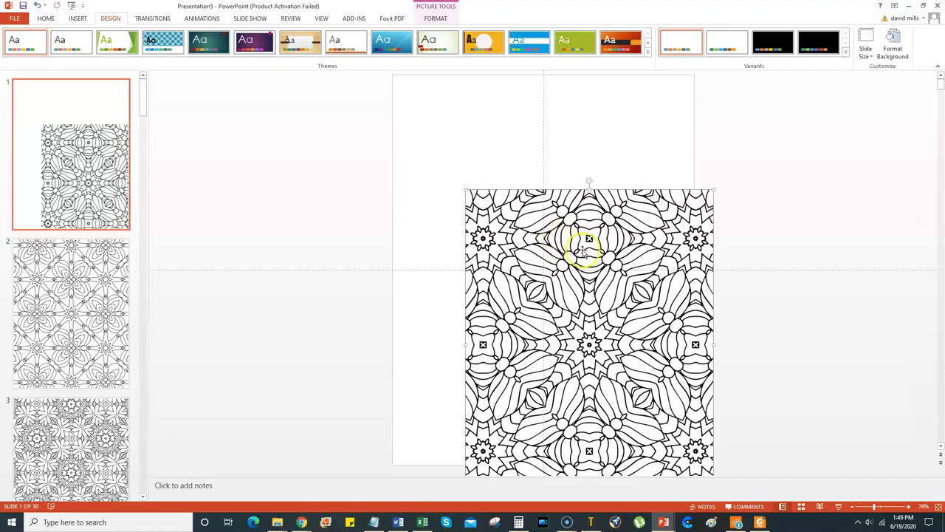
pyautogui.moveTo(563, 236); pyautogui.dragTo(558, 212)
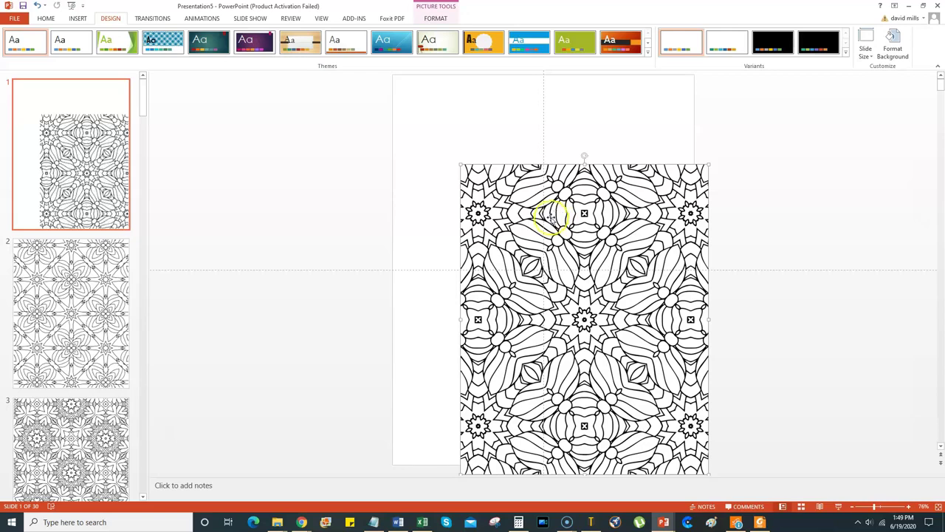
pyautogui.moveTo(536, 236); pyautogui.dragTo(679, 364)
# Add horizontal guides near the top and bottom of slide 1
pyautogui.click(480, 219)
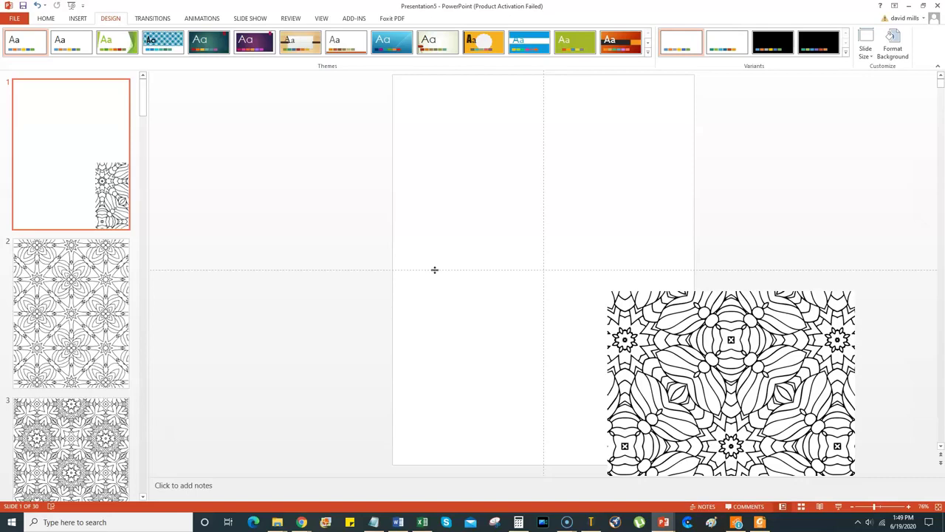
pyautogui.moveTo(435, 270); pyautogui.dragTo(432, 93)
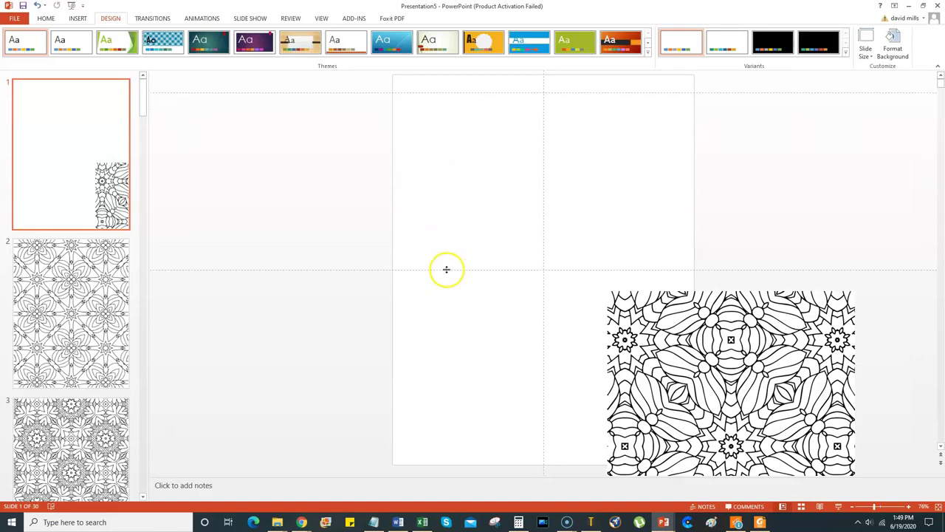
pyautogui.moveTo(447, 271); pyautogui.dragTo(445, 447)
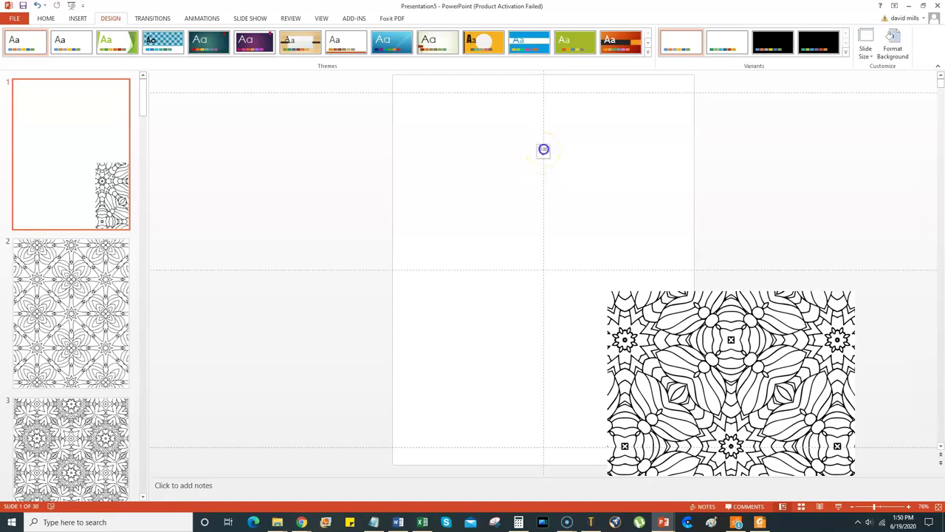
# Shift the vertical guide left, copy one near the right edge, and move the mandala off-slide right
pyautogui.moveTo(448, 150); pyautogui.dragTo(410, 150)
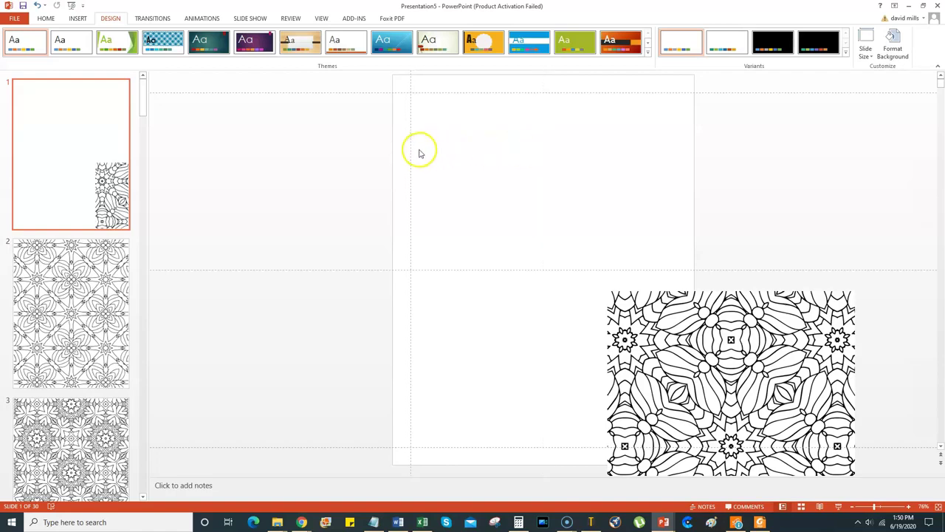
pyautogui.moveTo(411, 81); pyautogui.dragTo(642, 78)
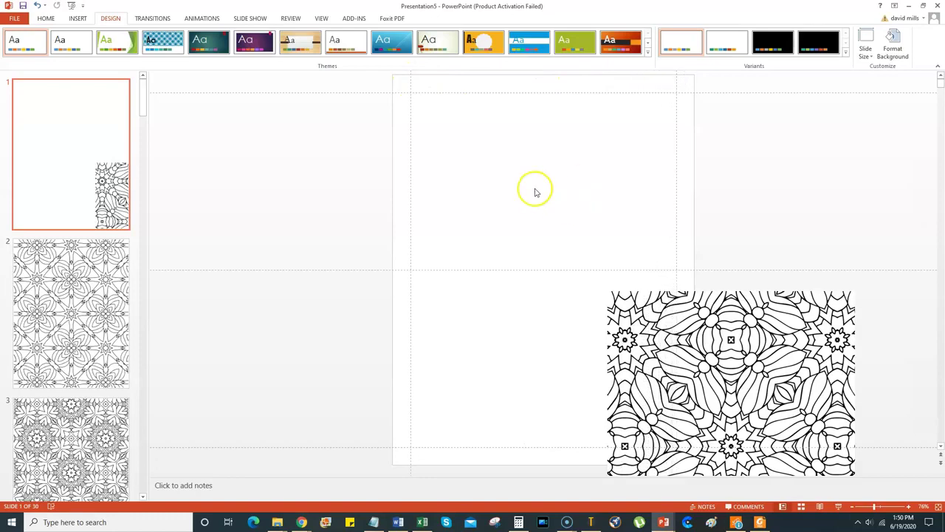
pyautogui.moveTo(728, 332); pyautogui.dragTo(820, 184)
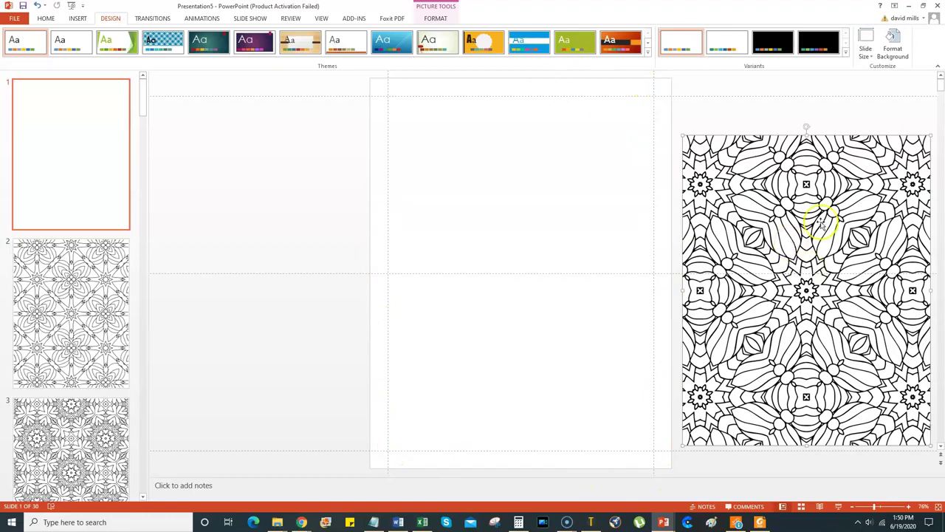
# Drag the mandala picture back onto slide 1 and stretch it edge to edge over the portrait page
pyautogui.moveTo(821, 225); pyautogui.dragTo(525, 185)
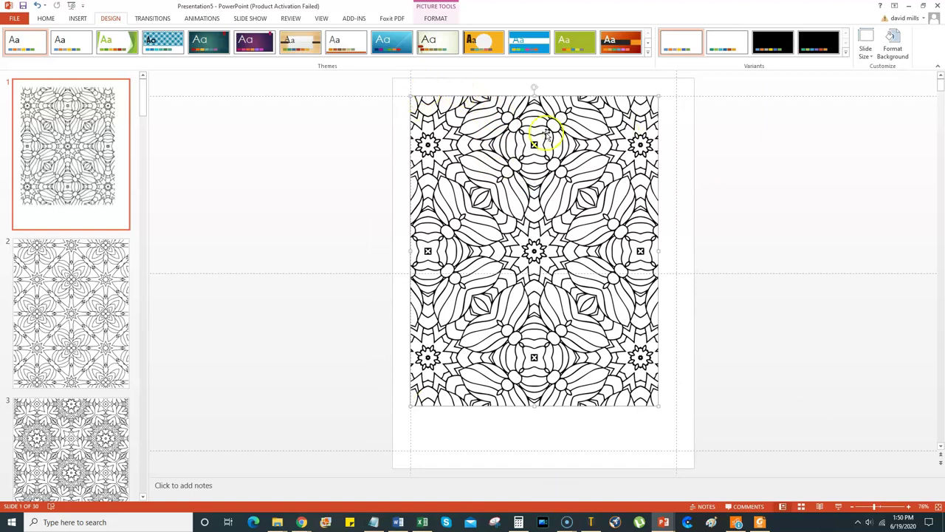
pyautogui.moveTo(485, 142); pyautogui.dragTo(466, 131)
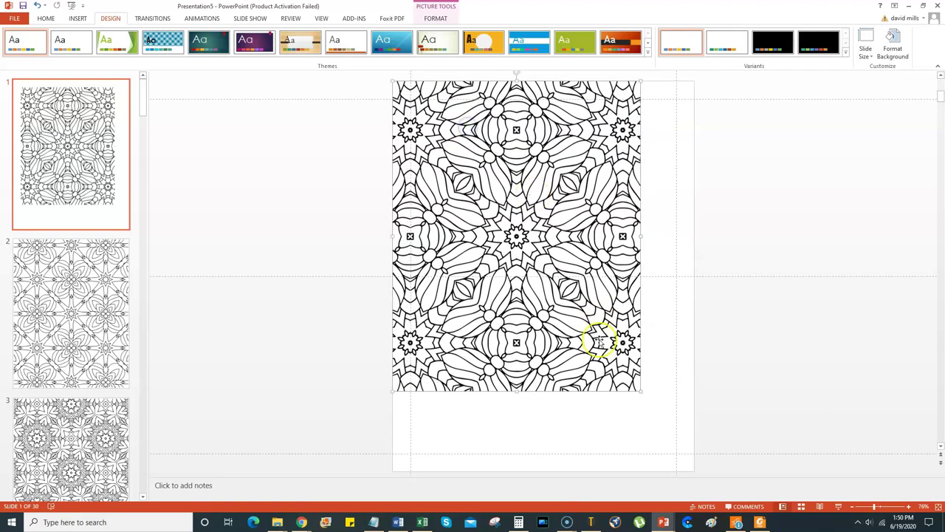
pyautogui.moveTo(640, 390); pyautogui.dragTo(667, 449)
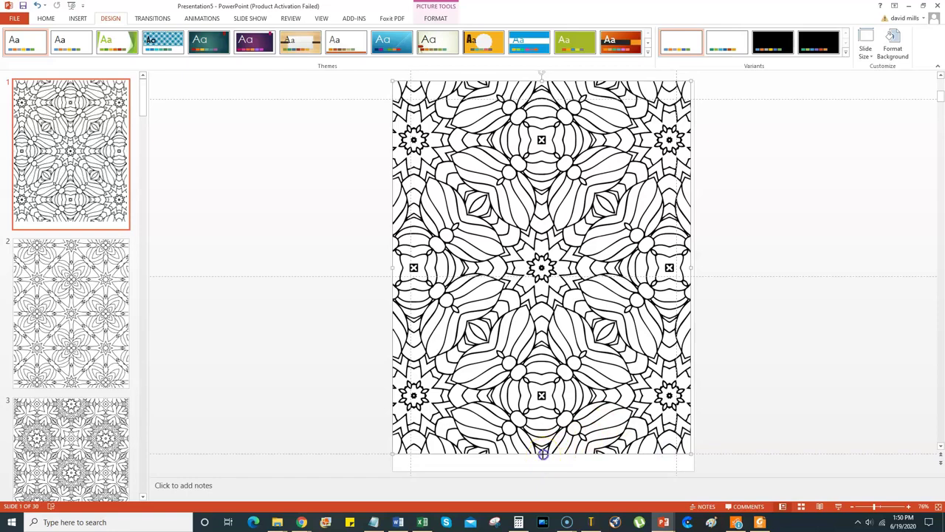
pyautogui.moveTo(542, 454); pyautogui.dragTo(543, 469)
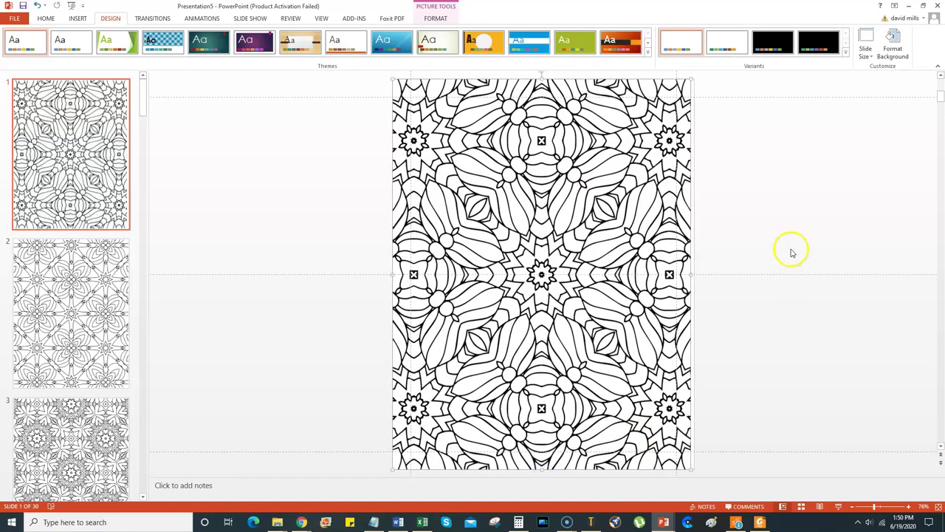
pyautogui.moveTo(694, 274); pyautogui.dragTo(695, 274)
pyautogui.click(781, 204)
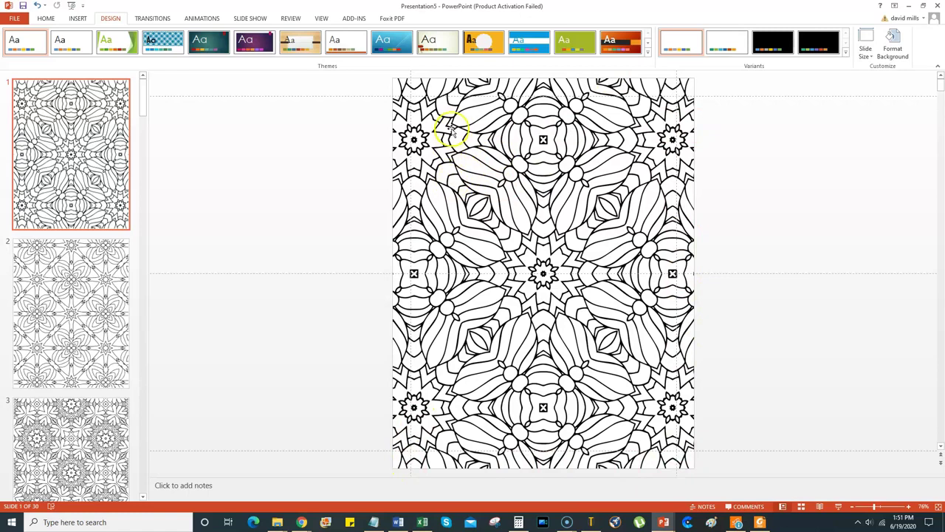
# Shrink the mandala picture and centre it between the guides, leaving white margins all round
pyautogui.moveTo(451, 127); pyautogui.dragTo(526, 226)
pyautogui.moveTo(604, 331); pyautogui.dragTo(547, 251)
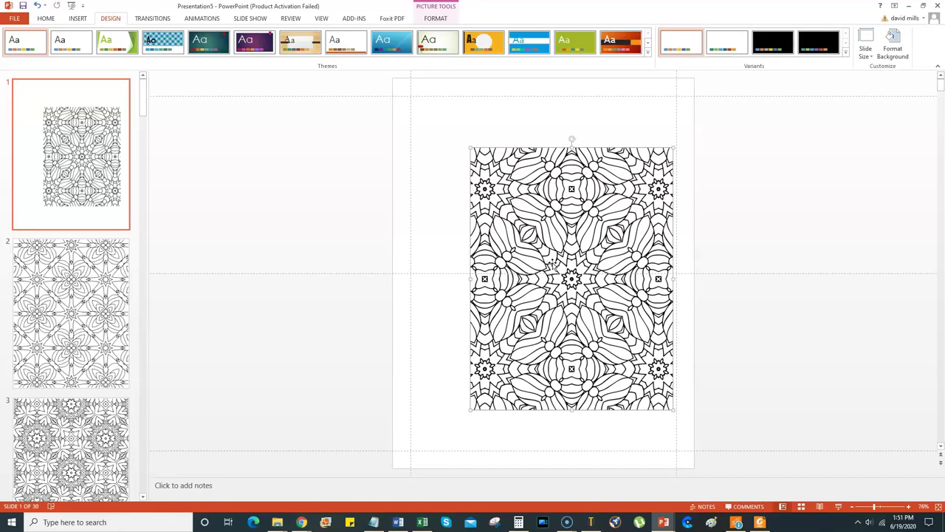
pyautogui.click(440, 223)
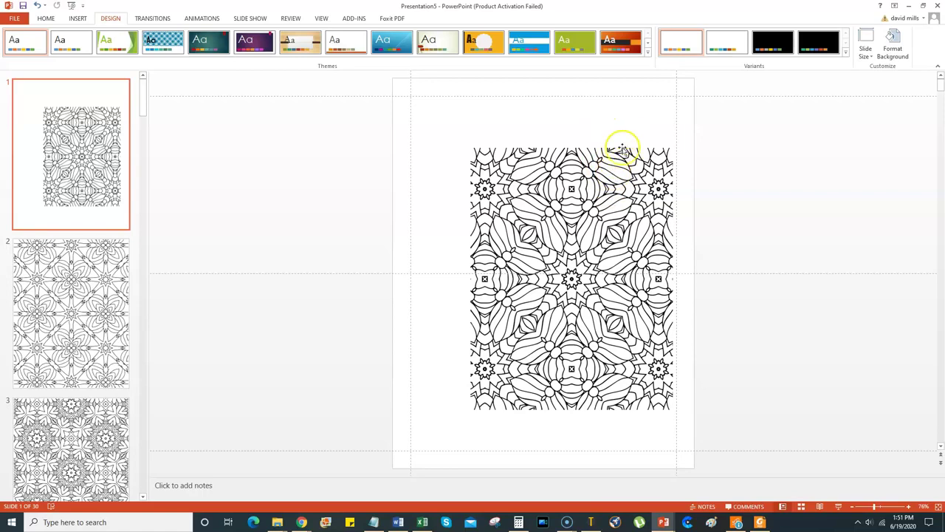
pyautogui.moveTo(605, 224); pyautogui.dragTo(590, 218)
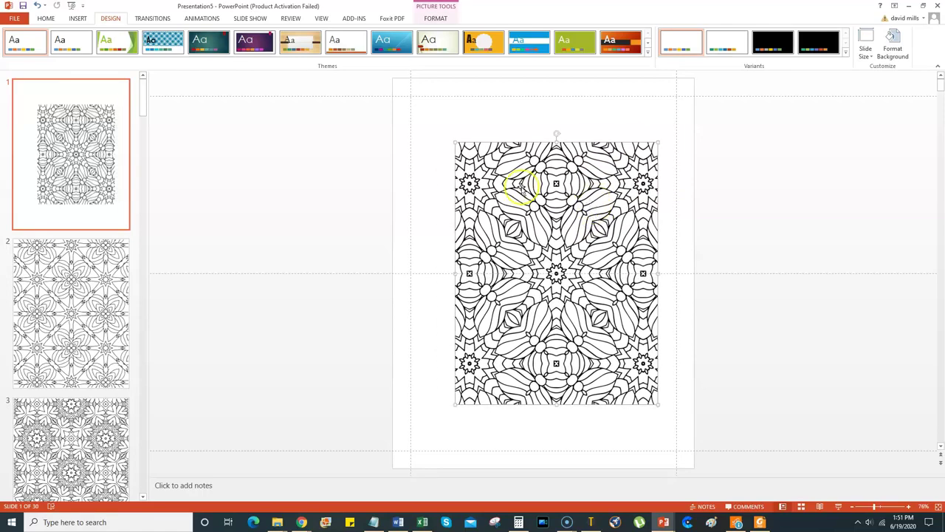
pyautogui.click(509, 120)
pyautogui.click(507, 180)
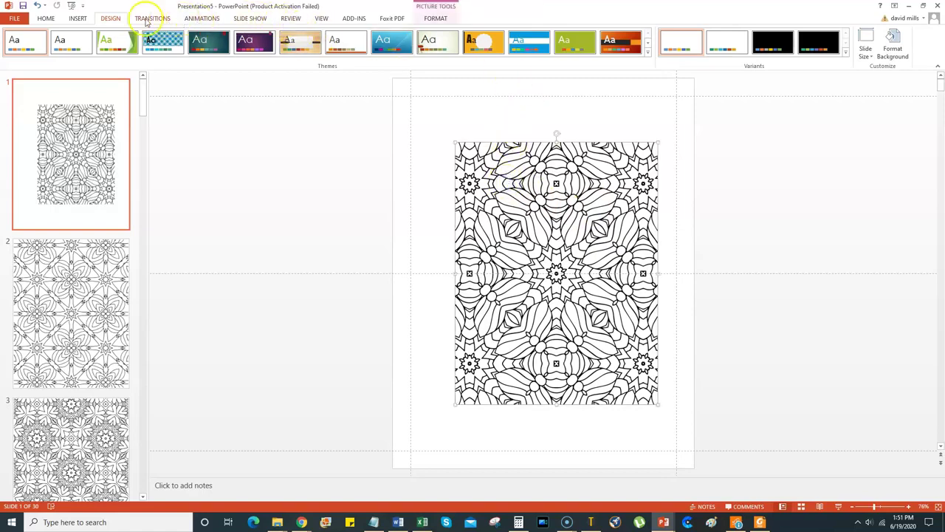
# Give the mandala picture a black picture border with a 3 pt weight
pyautogui.click(435, 19)
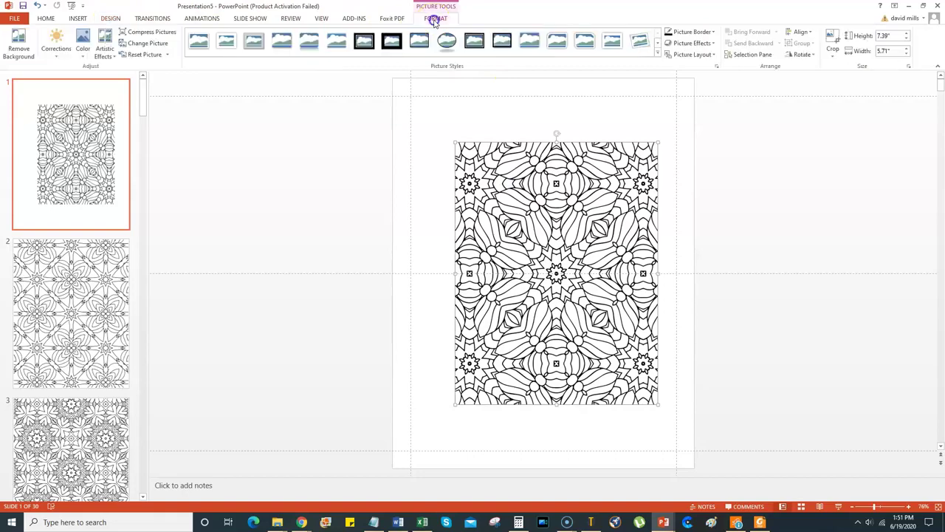
pyautogui.click(698, 32)
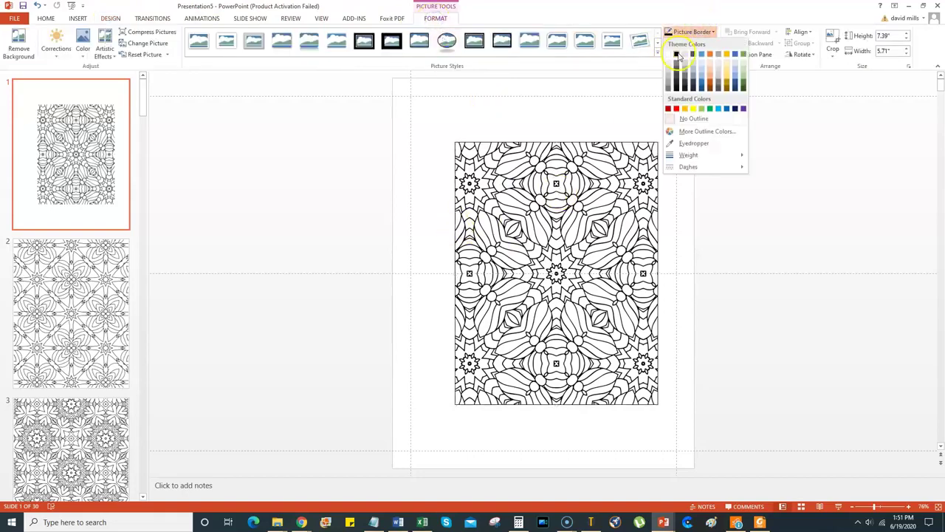
pyautogui.click(677, 55)
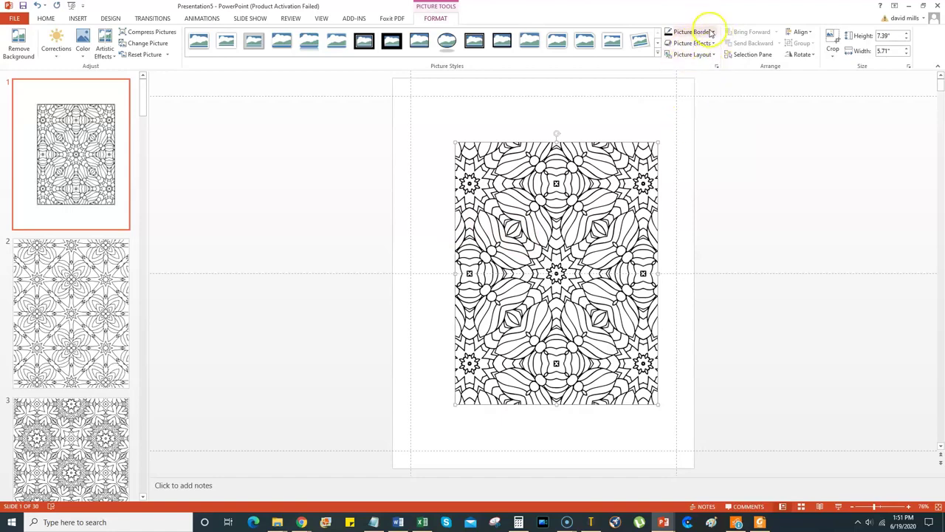
pyautogui.click(711, 33)
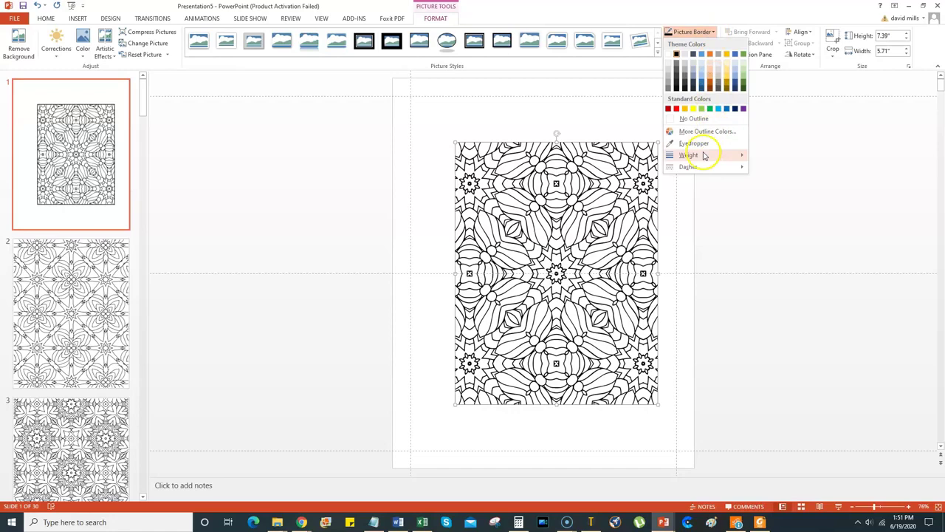
pyautogui.moveTo(709, 155)
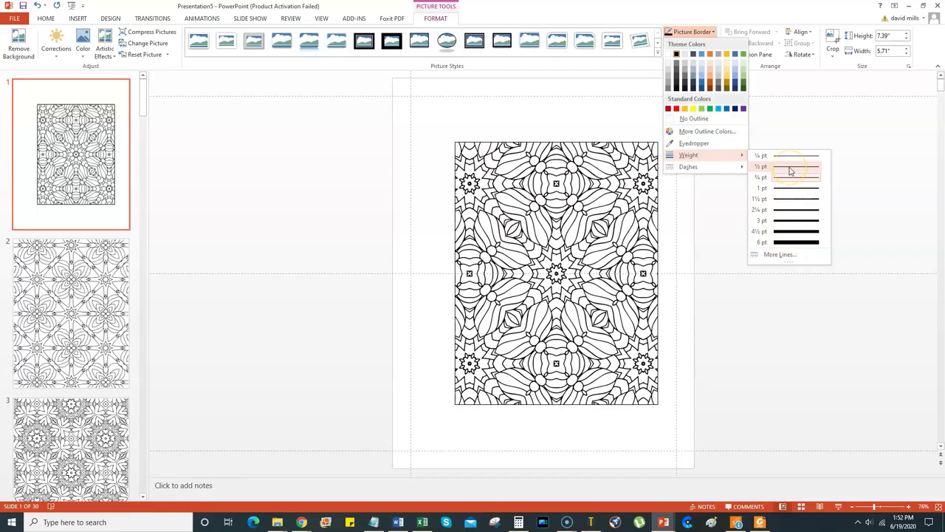
pyautogui.click(789, 220)
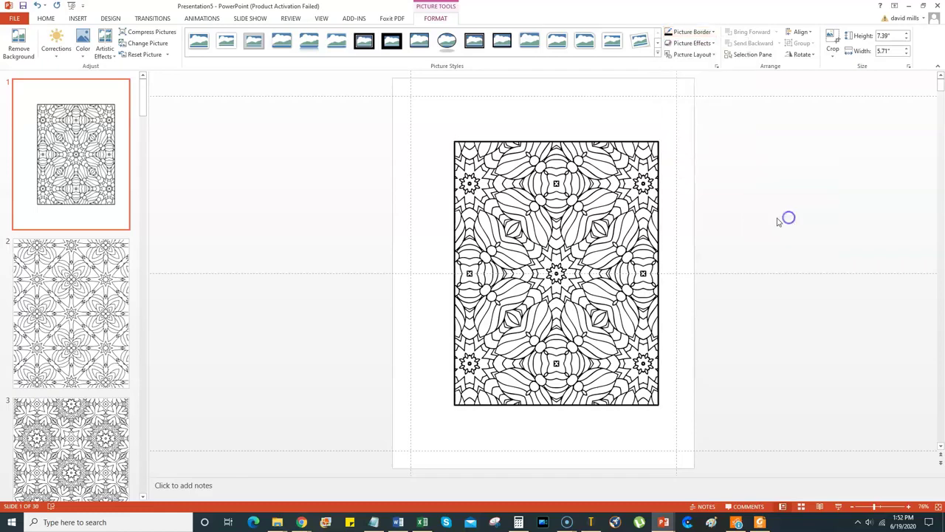
pyautogui.click(497, 220)
pyautogui.click(311, 194)
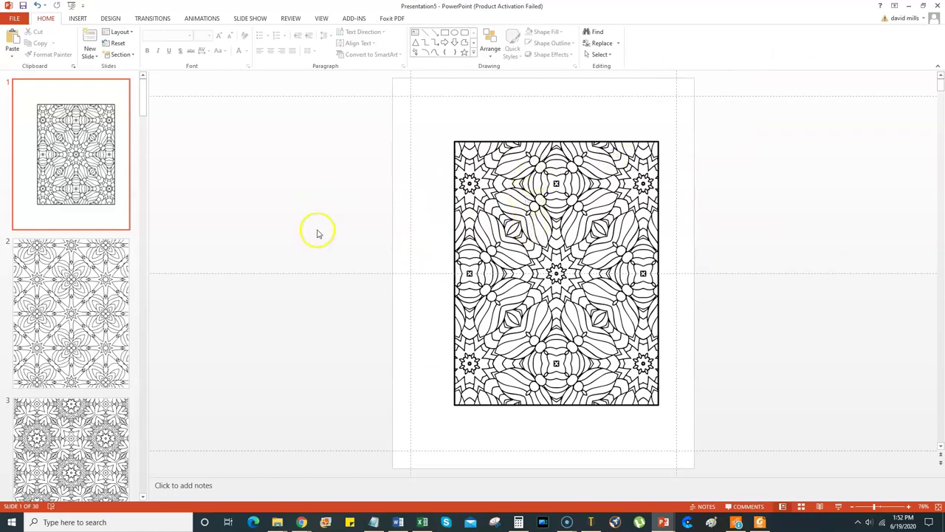
# Align the bordered picture to the top-left guides and stretch it to the right and bottom guides, 10 inches tall
pyautogui.moveTo(487, 222); pyautogui.dragTo(473, 177)
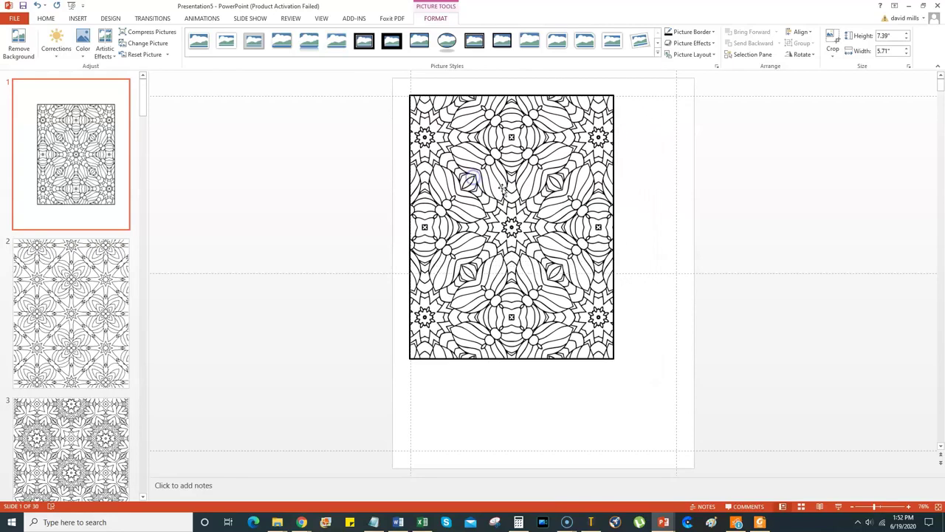
pyautogui.moveTo(553, 218); pyautogui.dragTo(675, 228)
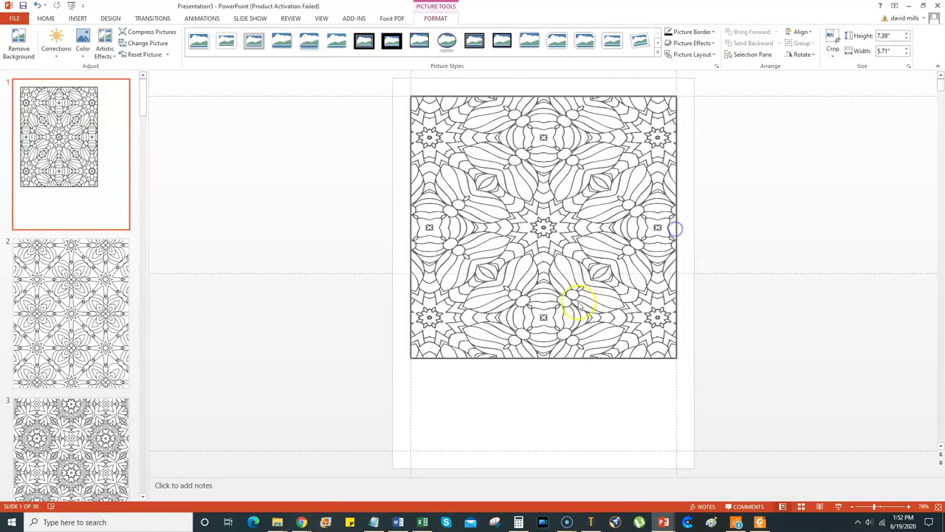
pyautogui.moveTo(544, 390); pyautogui.dragTo(539, 448)
pyautogui.click(743, 234)
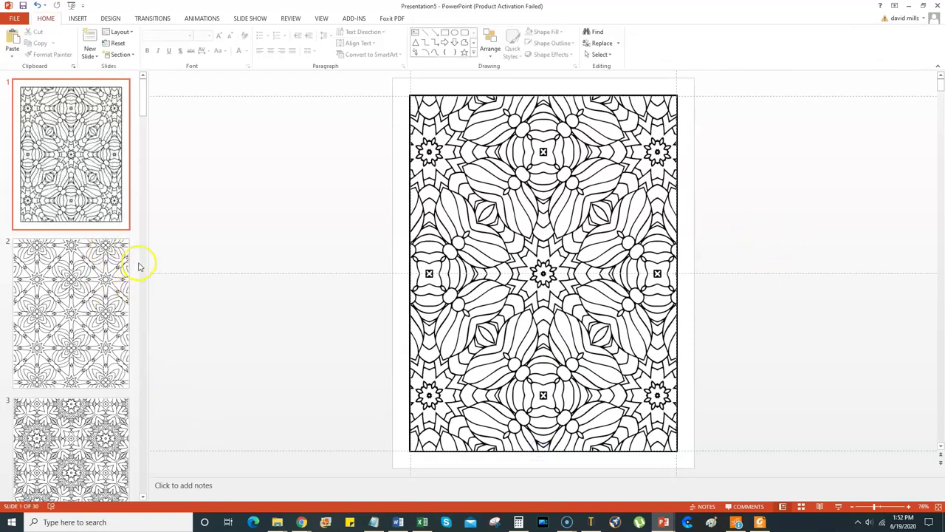
pyautogui.click(80, 156)
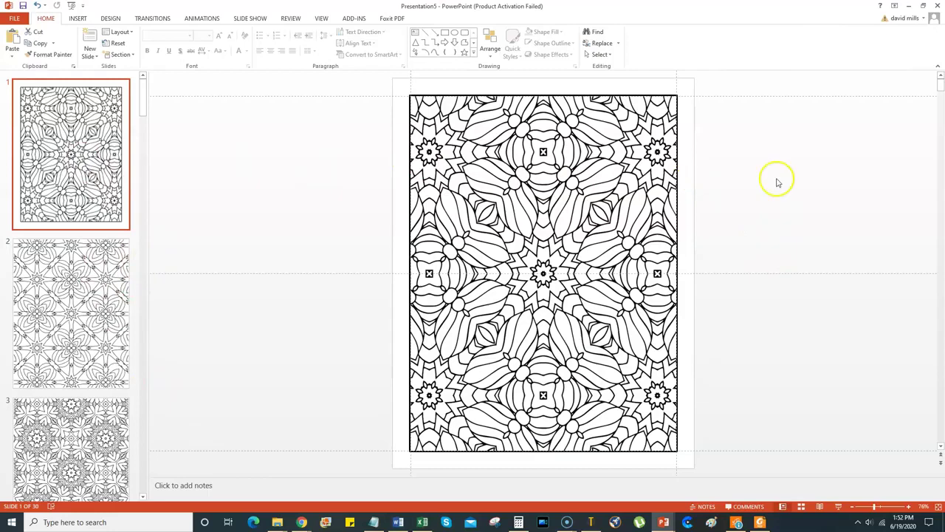
pyautogui.click(800, 177)
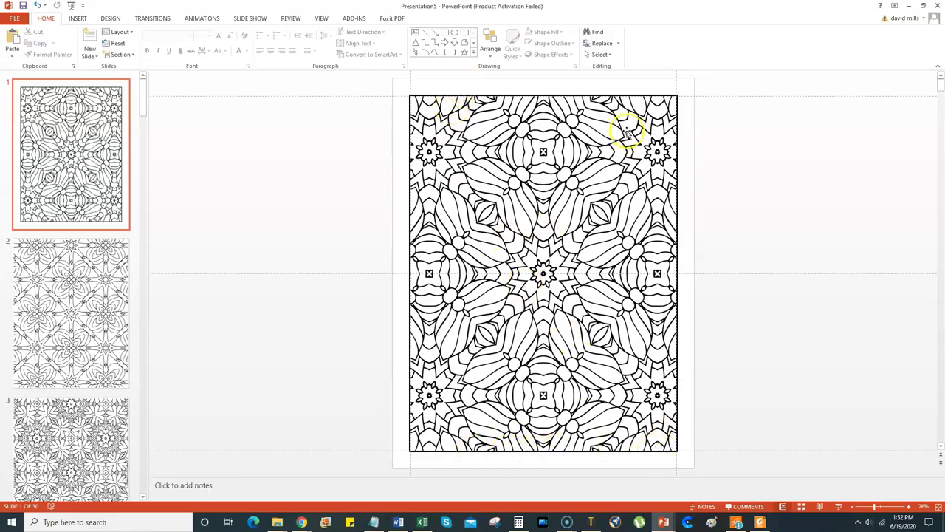
pyautogui.click(349, 161)
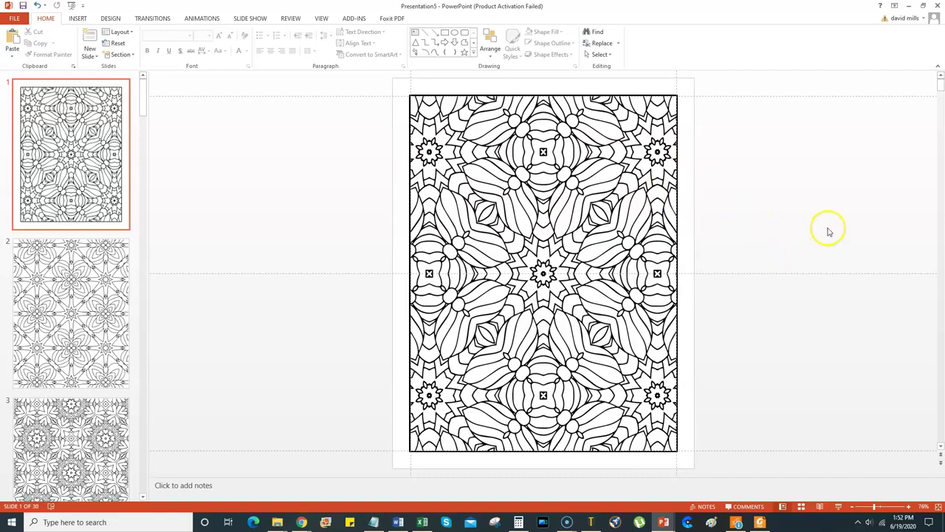
# On slide 2, give the pattern picture a black 2¼ pt picture border
pyautogui.click(70, 274)
pyautogui.moveTo(489, 201); pyautogui.dragTo(512, 240)
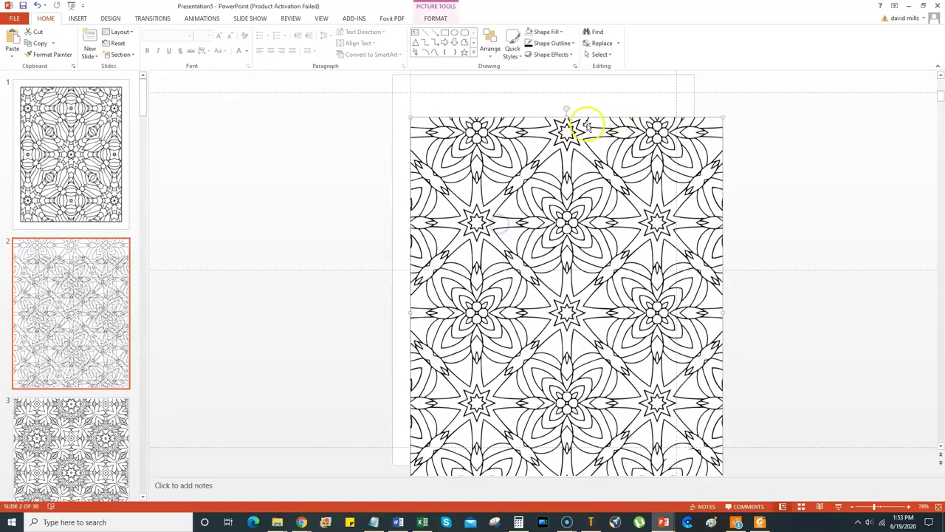
pyautogui.click(434, 18)
pyautogui.click(702, 32)
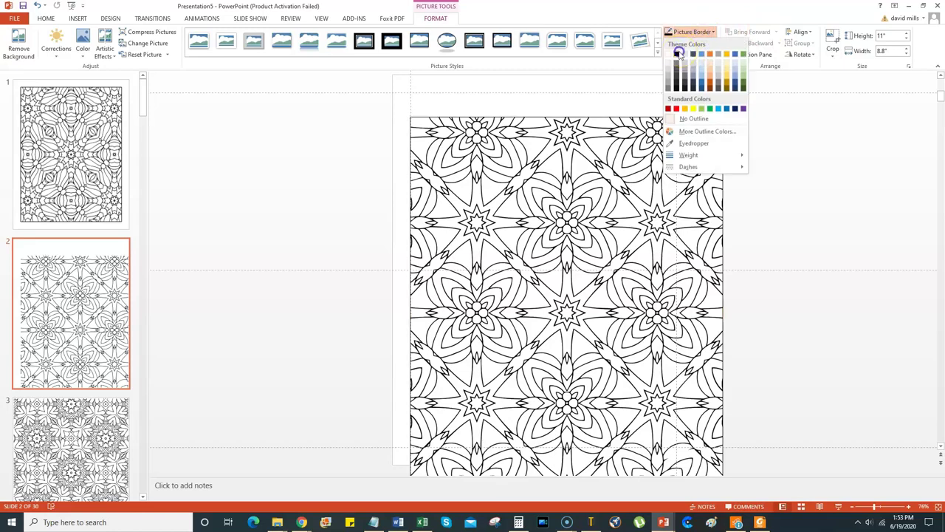
pyautogui.click(677, 56)
pyautogui.click(711, 32)
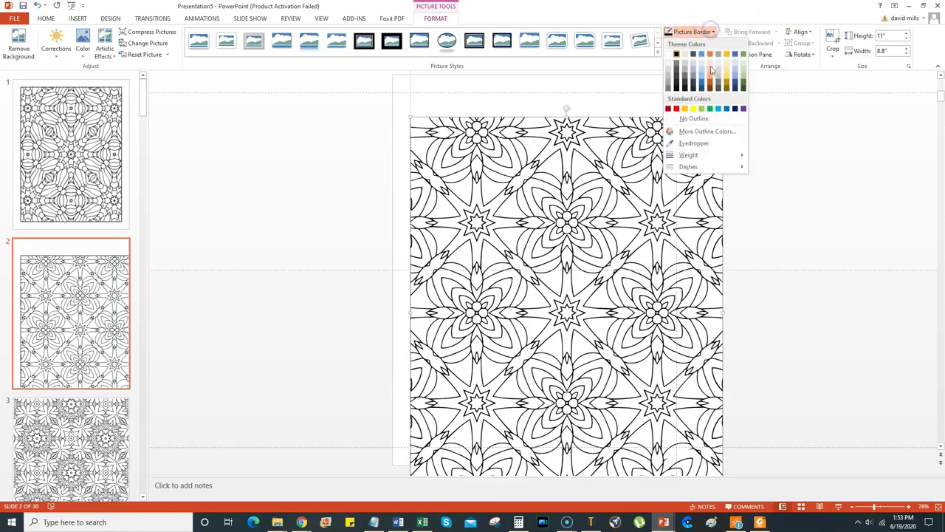
pyautogui.moveTo(724, 154)
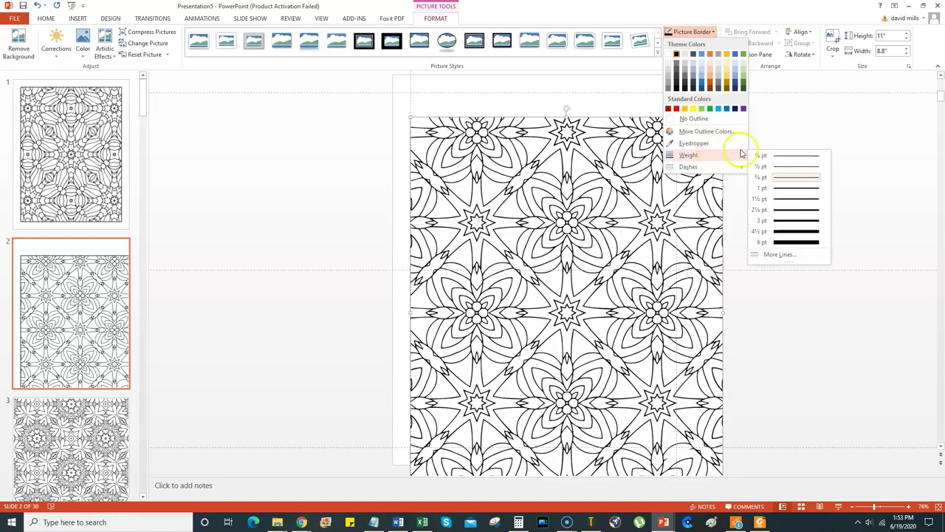
pyautogui.click(785, 210)
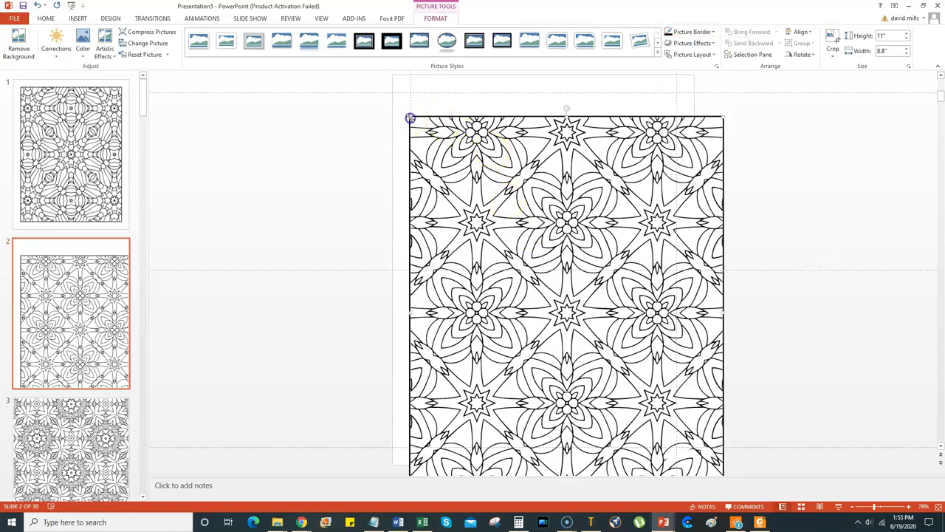
# Shrink and reposition the slide 2 picture to 7.5 inches wide within the page guides
pyautogui.moveTo(411, 118); pyautogui.dragTo(460, 162)
pyautogui.moveTo(499, 207); pyautogui.dragTo(456, 134)
pyautogui.moveTo(679, 267); pyautogui.dragTo(673, 267)
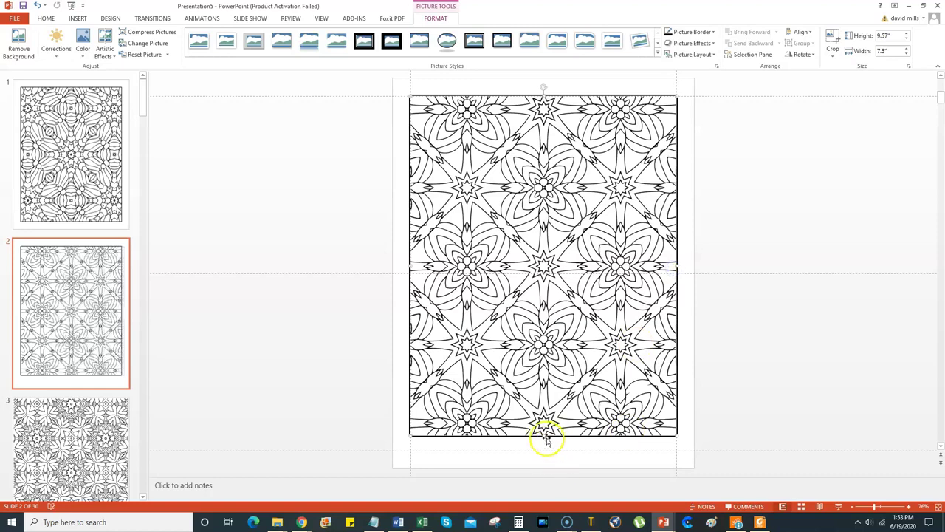
pyautogui.moveTo(544, 443); pyautogui.dragTo(544, 451)
pyautogui.click(766, 323)
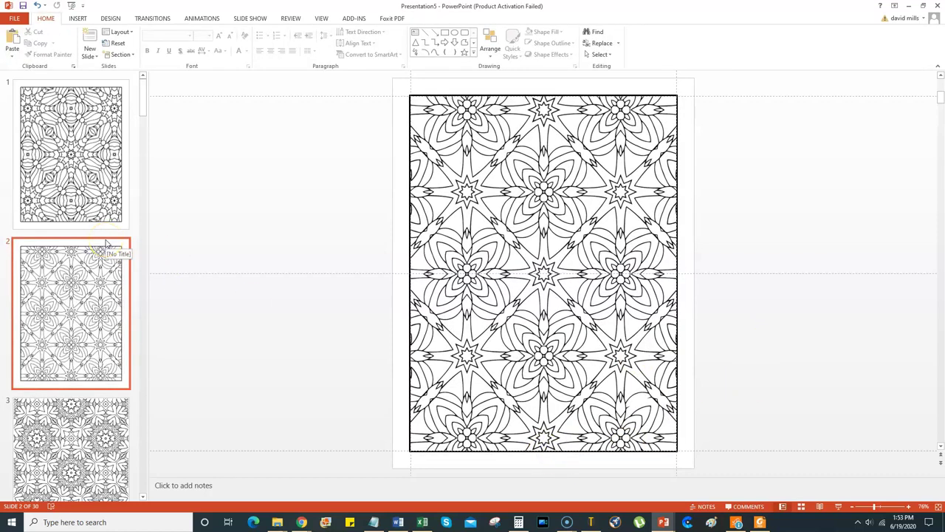
# On slide 3, move the pattern picture and drag its side, bottom and top edges onto the page guides
pyautogui.scroll(-2, 58, 266)
pyautogui.scroll(2, 56, 254)
pyautogui.scroll(-4, 53, 245)
pyautogui.click(59, 205)
pyautogui.click(442, 171)
pyautogui.moveTo(442, 170); pyautogui.dragTo(462, 187)
pyautogui.moveTo(529, 206)
pyautogui.mouseDown()
pyautogui.moveTo(517, 200)
pyautogui.moveTo(529, 202)
pyautogui.mouseUp()
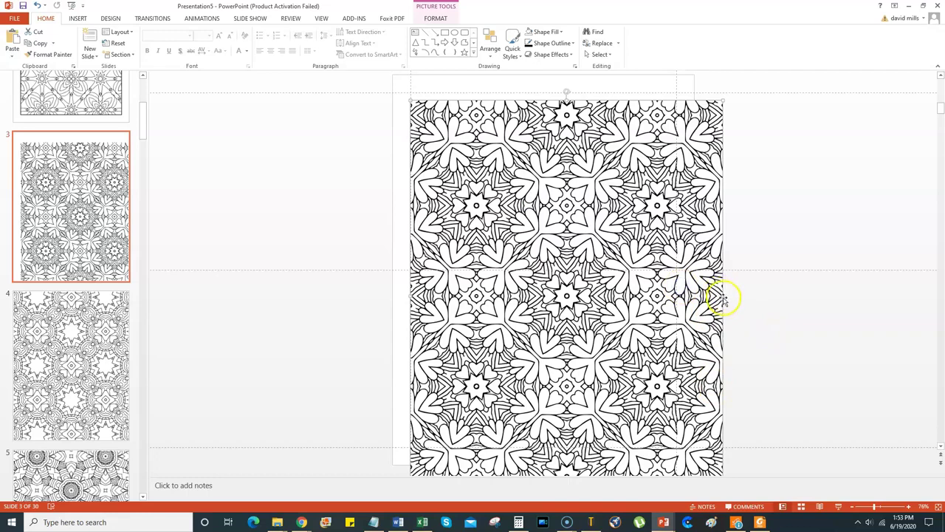
pyautogui.moveTo(667, 295)
pyautogui.mouseDown()
pyautogui.moveTo(631, 295)
pyautogui.moveTo(679, 301)
pyautogui.mouseUp()
pyautogui.moveTo(560, 256); pyautogui.dragTo(559, 249)
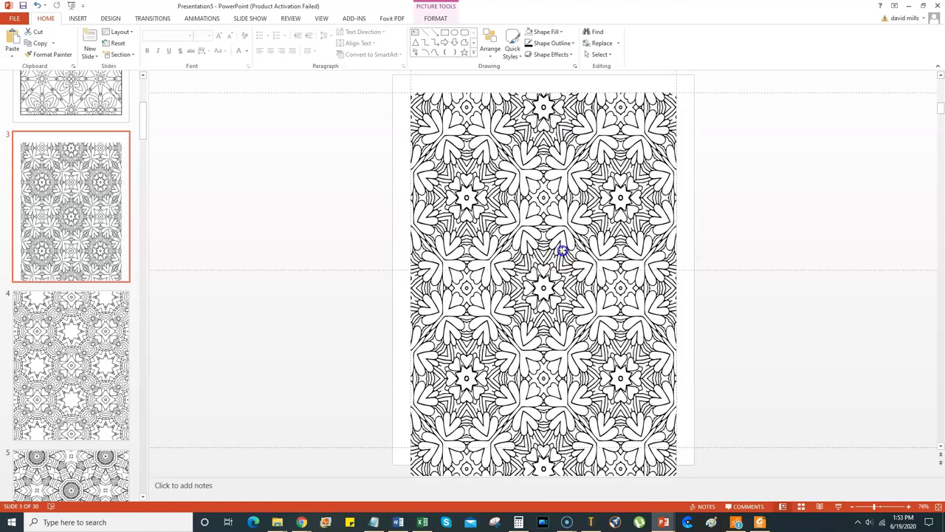
pyautogui.click(518, 473)
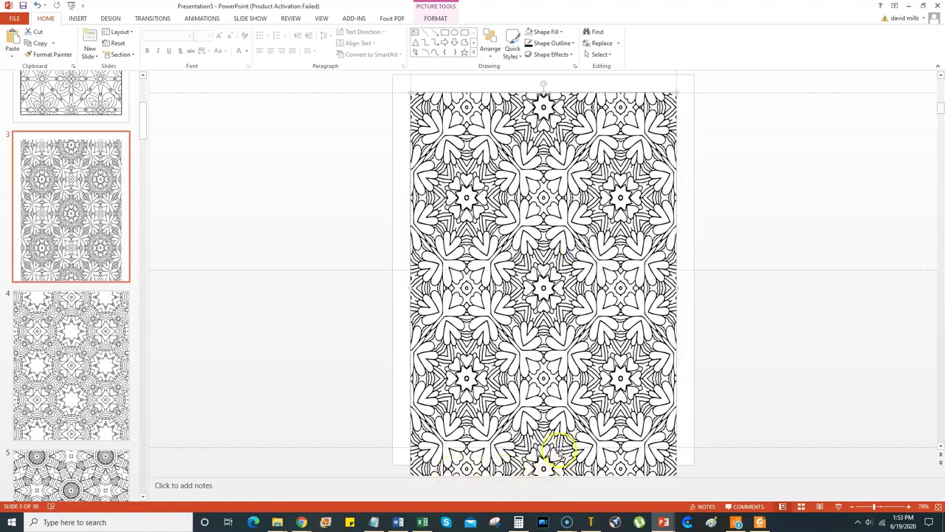
pyautogui.moveTo(559, 449); pyautogui.dragTo(551, 400)
pyautogui.moveTo(544, 274); pyautogui.dragTo(544, 271)
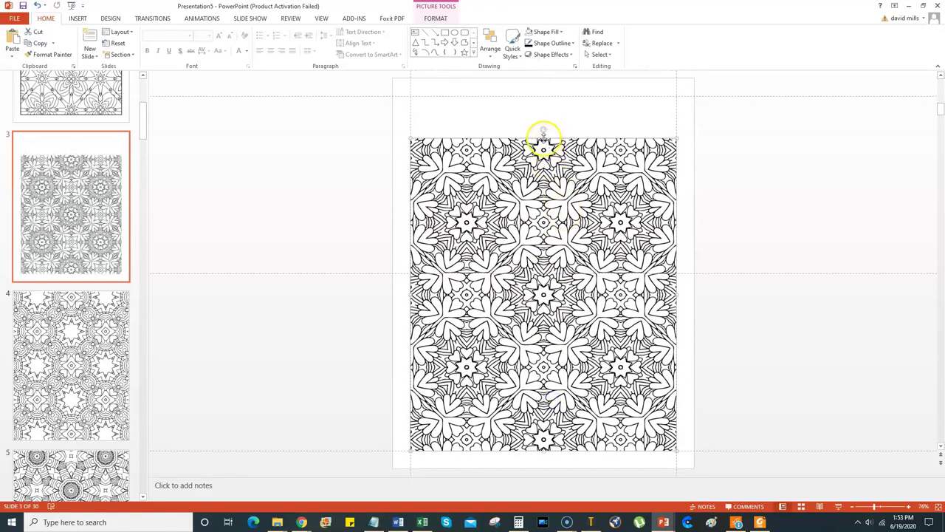
pyautogui.moveTo(546, 112); pyautogui.dragTo(545, 99)
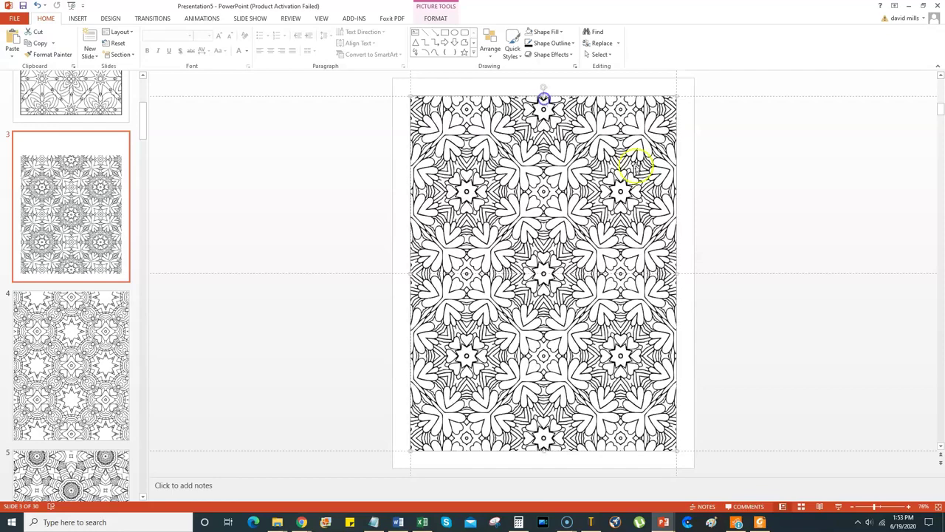
pyautogui.click(814, 233)
# Flip through slides 1–5 to compare the picture margins across the pages
pyautogui.scroll(3, 74, 200)
pyautogui.scroll(-4, 71, 213)
pyautogui.click(67, 273)
pyautogui.click(74, 387)
pyautogui.scroll(5, 97, 321)
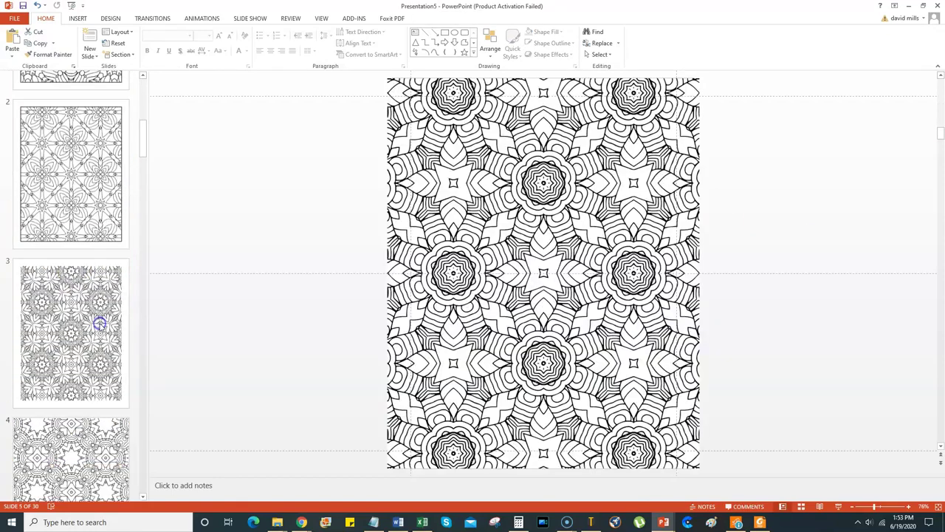
pyautogui.click(69, 158)
pyautogui.click(69, 293)
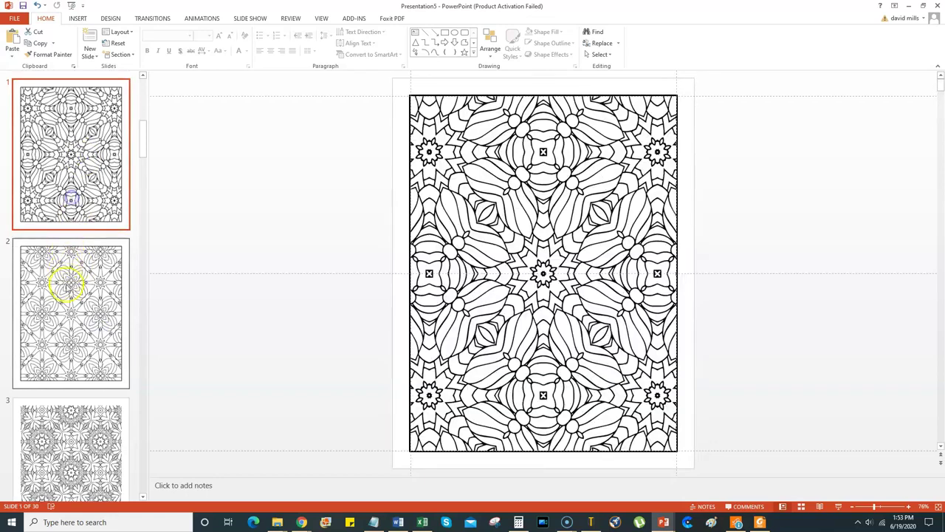
pyautogui.click(67, 439)
pyautogui.click(64, 186)
pyautogui.scroll(2, 81, 317)
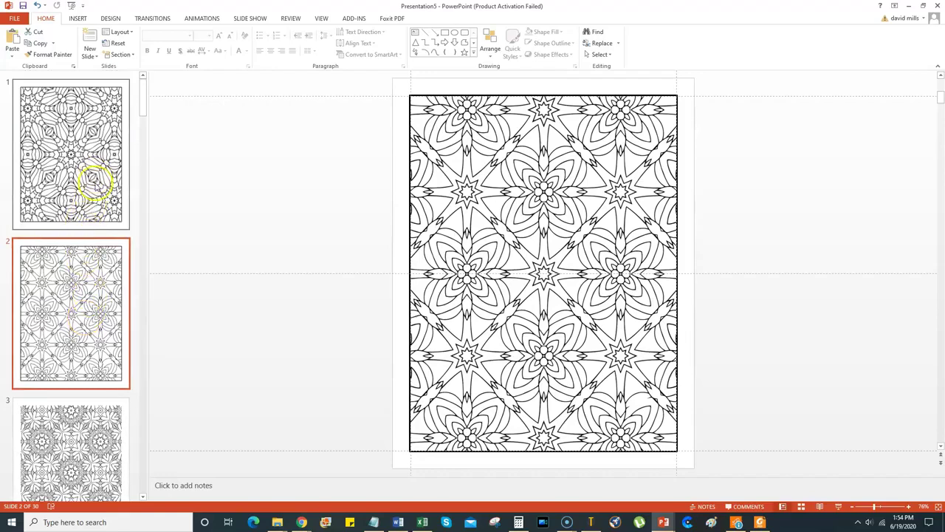
# Insert a new blank slide and move it to the start of the deck
pyautogui.rightClick(93, 198)
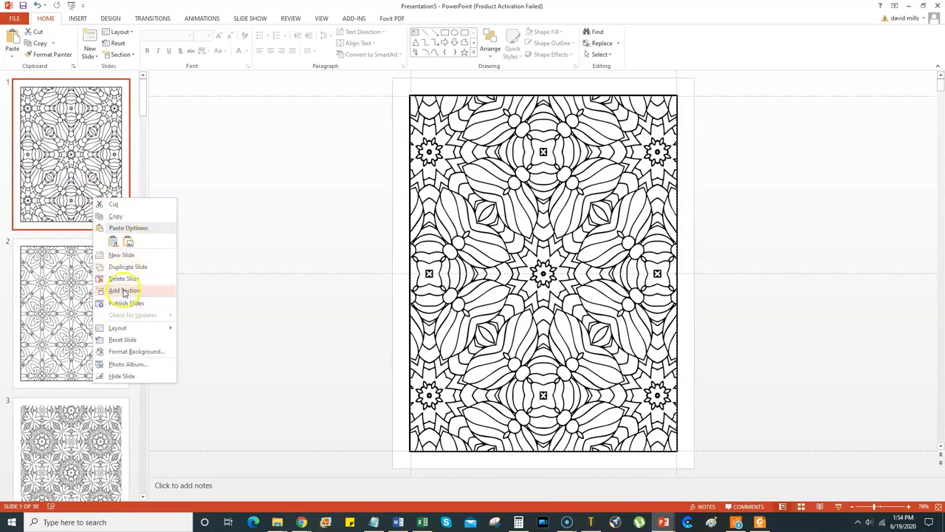
pyautogui.click(121, 255)
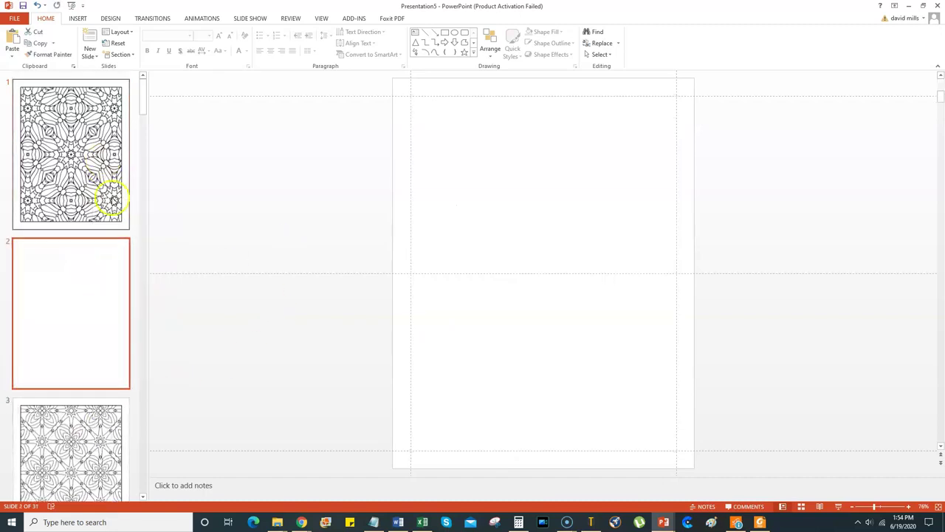
pyautogui.click(86, 109)
pyautogui.rightClick(84, 106)
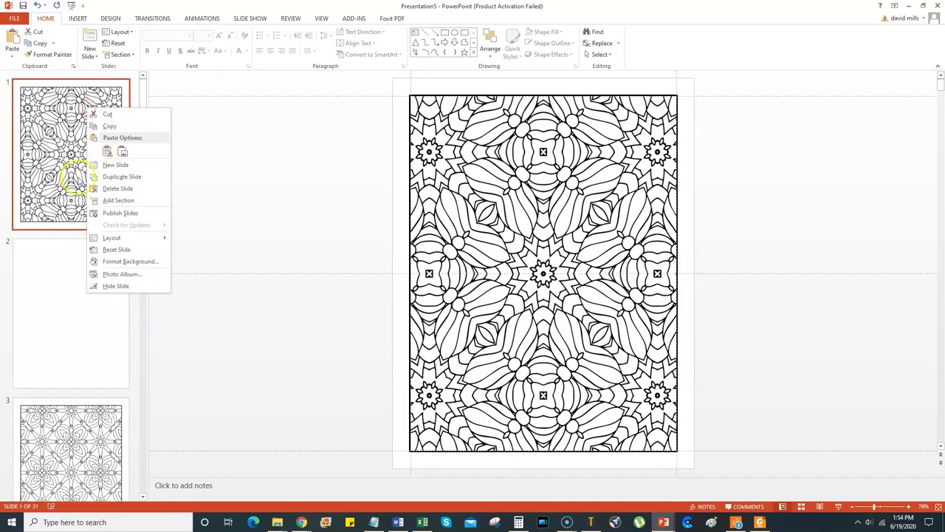
pyautogui.click(55, 316)
pyautogui.moveTo(54, 316); pyautogui.dragTo(42, 148)
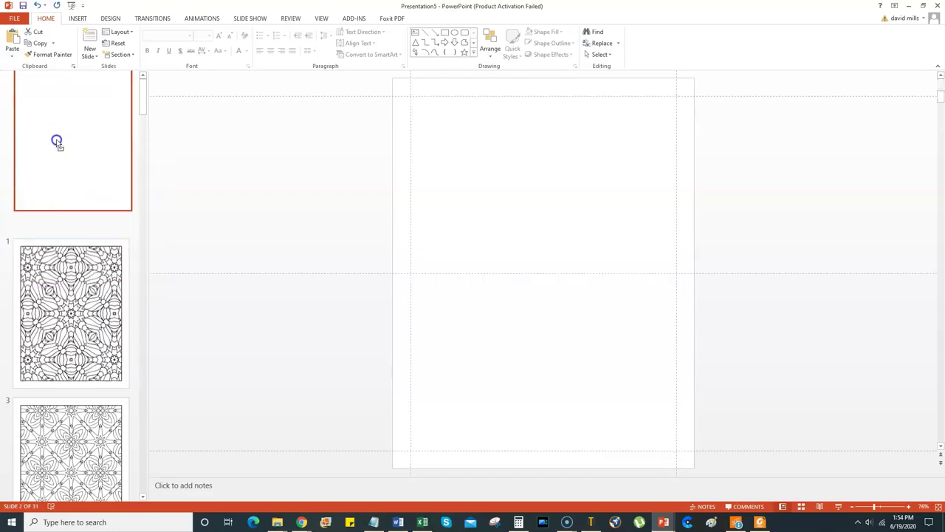
# Add plain black WordArt reading 'This book belongs to' over a dashed line, placed higher on the page
pyautogui.click(78, 18)
pyautogui.click(421, 42)
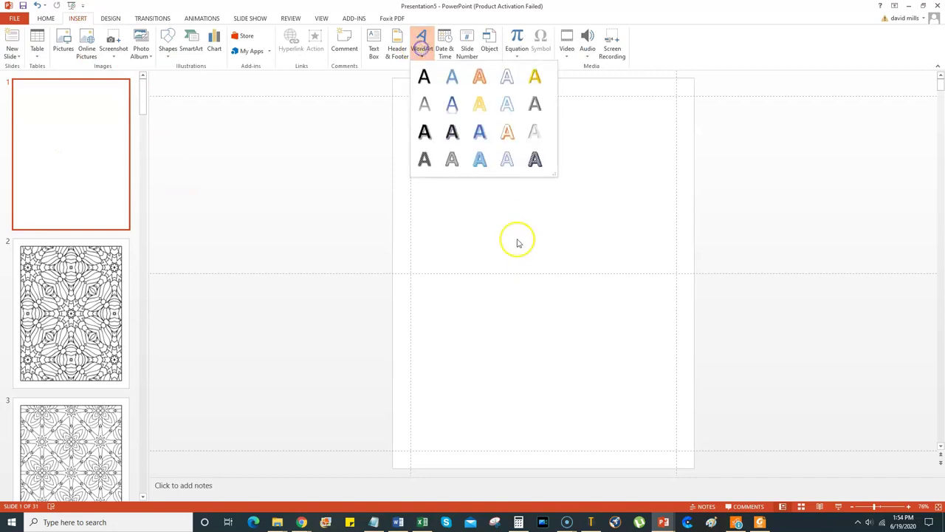
pyautogui.click(425, 79)
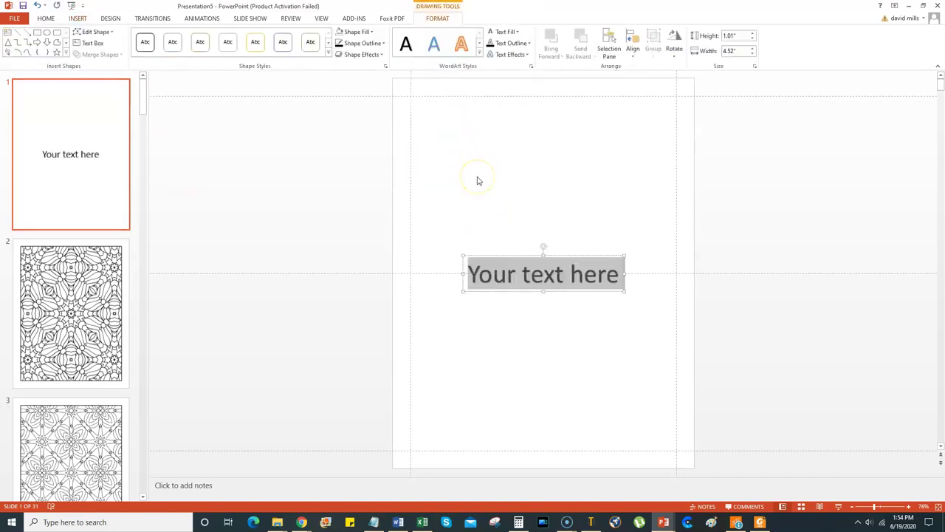
pyautogui.write('This book bl')
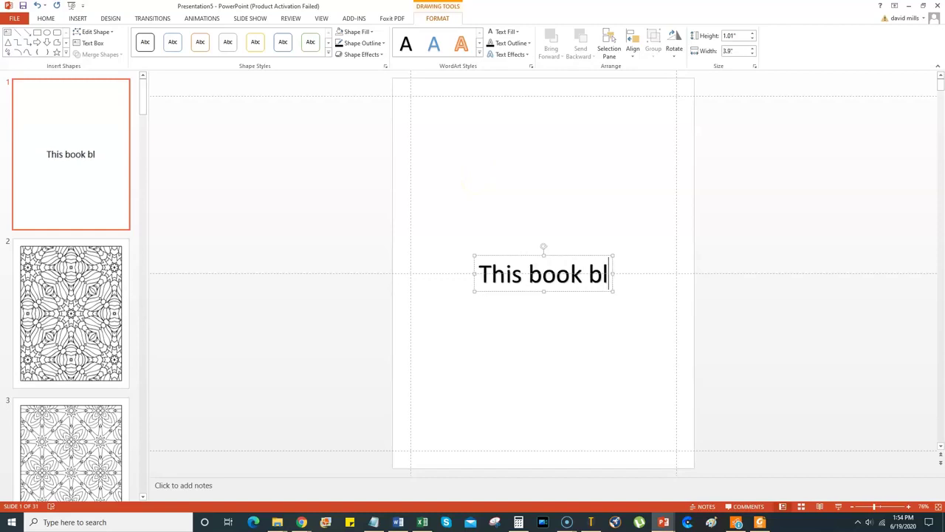
pyautogui.press('BackSpace')
pyautogui.write('elongs to')
pyautogui.press('Return')
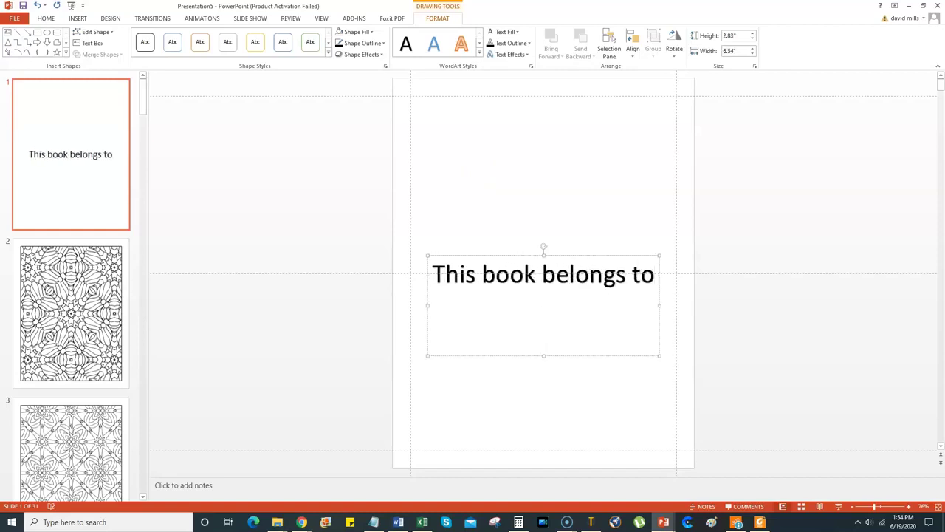
pyautogui.write('--------------------------')
pyautogui.click(519, 325)
pyautogui.moveTo(534, 255); pyautogui.dragTo(531, 197)
pyautogui.click(755, 188)
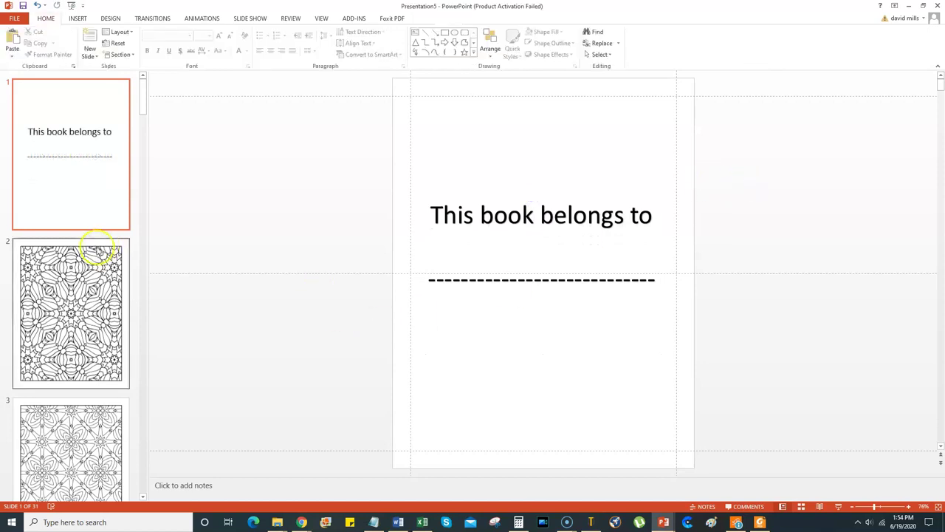
# Add a new blank slide 2 and delete the pasted 'Put Your Text Here' box from it
pyautogui.rightClick(104, 202)
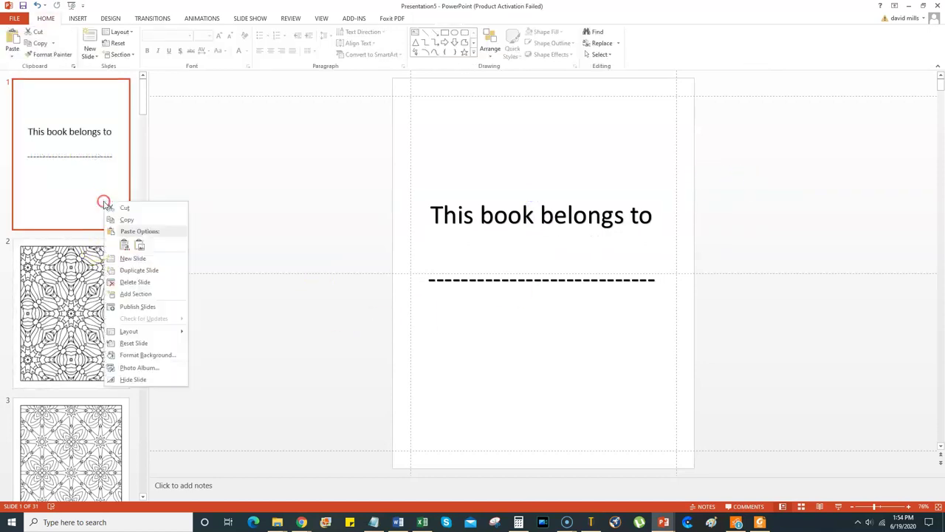
pyautogui.click(135, 257)
pyautogui.rightClick(461, 316)
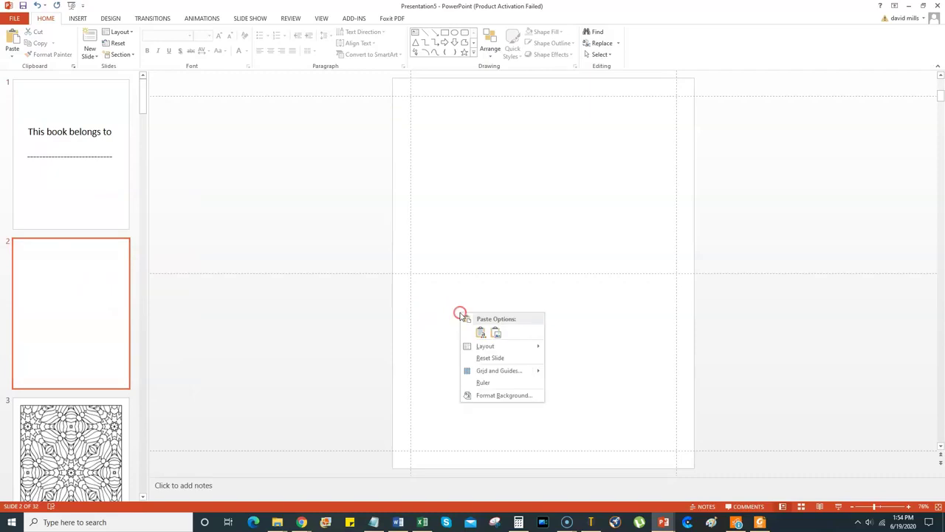
pyautogui.click(485, 251)
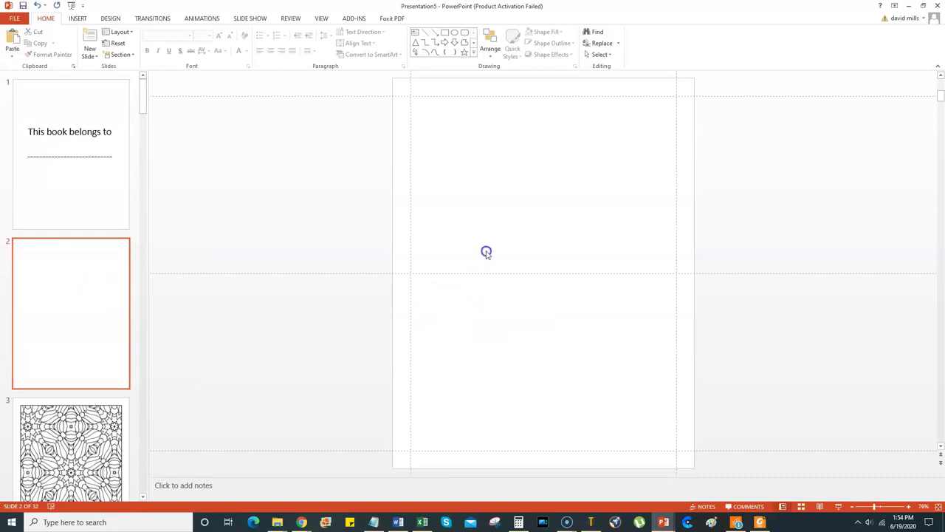
pyautogui.click(78, 184)
pyautogui.click(541, 218)
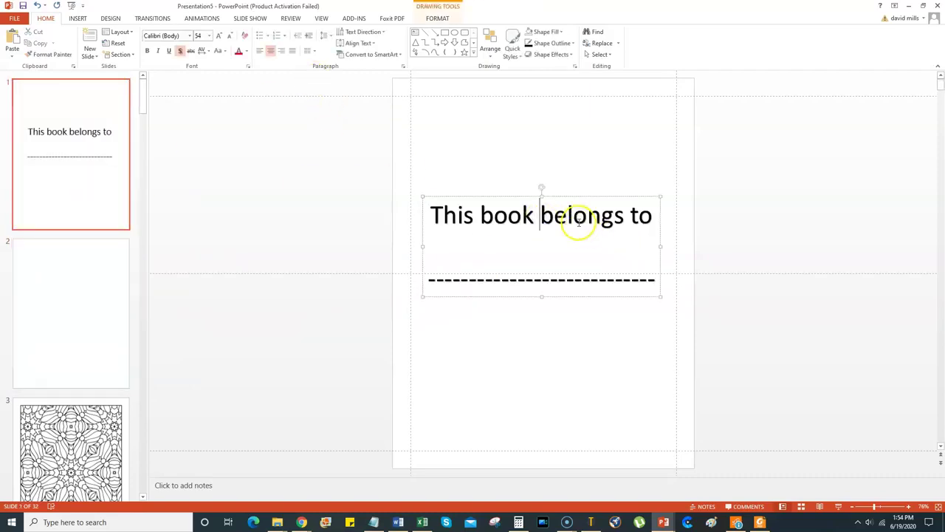
pyautogui.click(81, 325)
pyautogui.click(539, 331)
pyautogui.hotkey('ctrl', 'v')
pyautogui.click(500, 299)
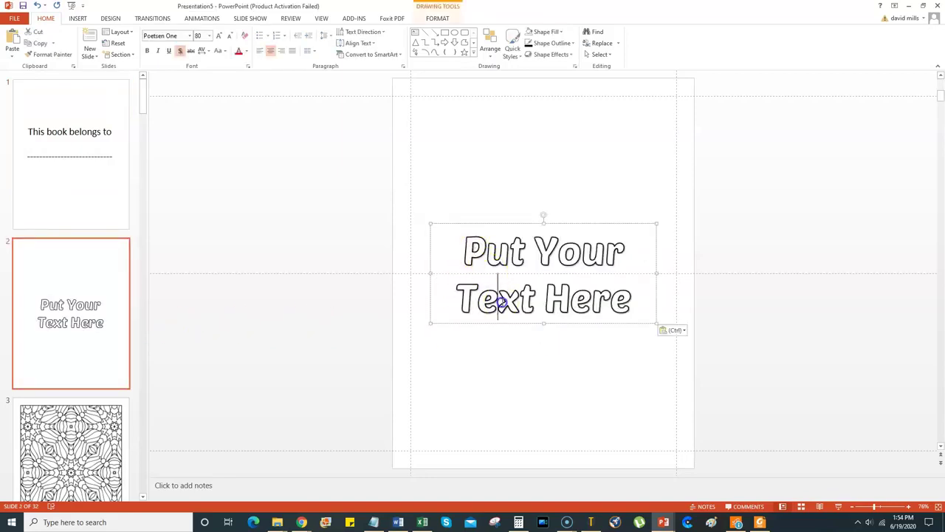
pyautogui.click(623, 224)
pyautogui.press('Delete')
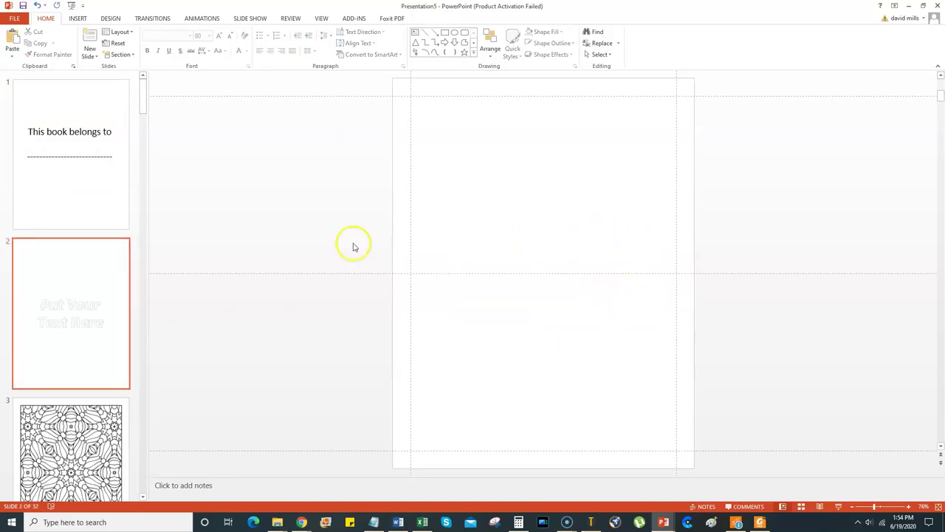
# Place a 'Copyright Coloring Books' text line at the bottom-left of slide 2
pyautogui.click(81, 190)
pyautogui.click(485, 213)
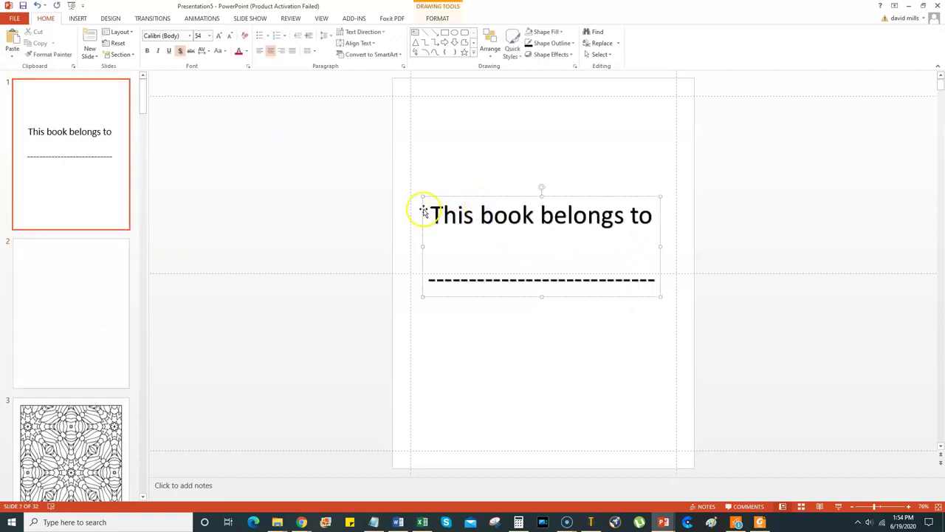
pyautogui.moveTo(430, 213); pyautogui.dragTo(640, 220)
pyautogui.click(98, 302)
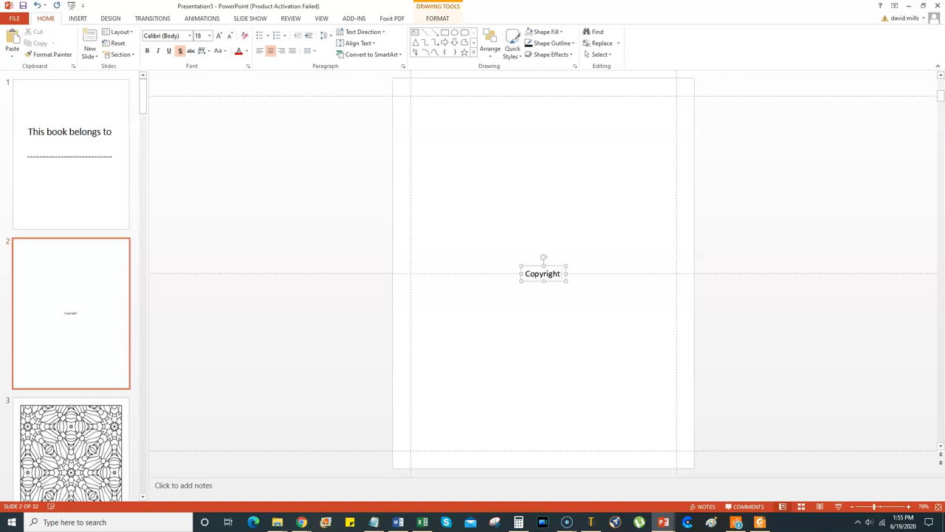
pyautogui.write('pyright Coloring Books')
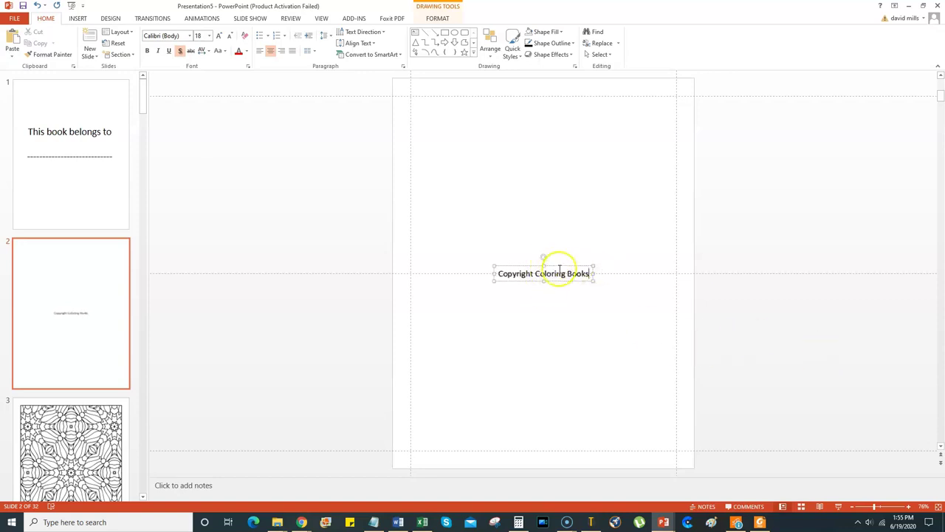
pyautogui.moveTo(559, 268); pyautogui.dragTo(480, 429)
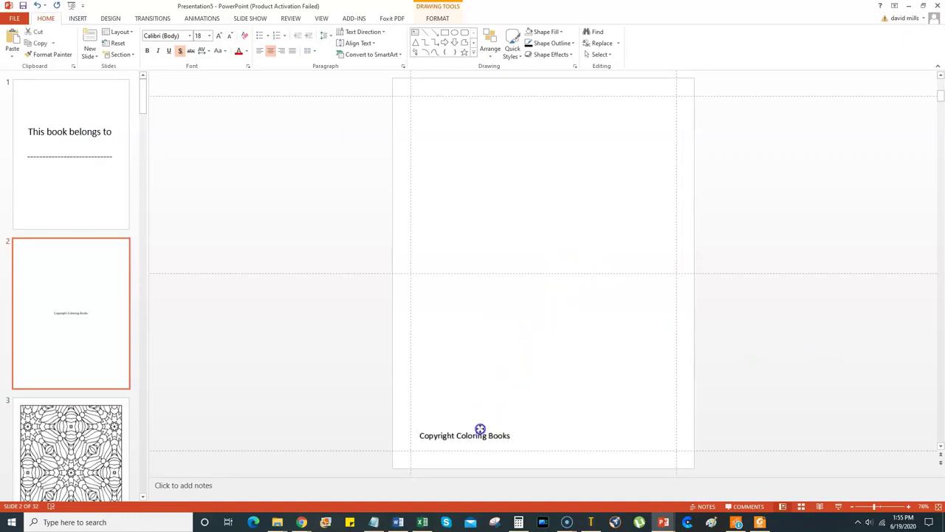
pyautogui.click(519, 374)
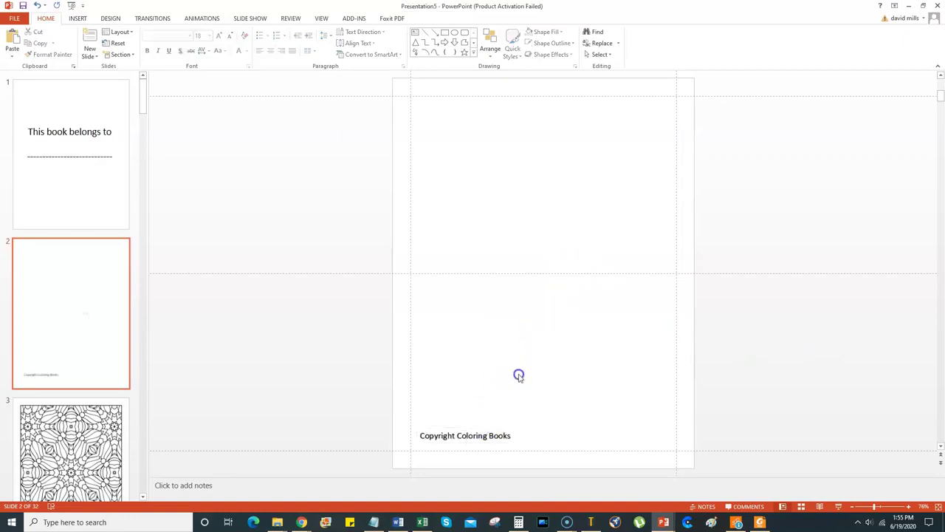
pyautogui.click(78, 141)
pyautogui.click(89, 301)
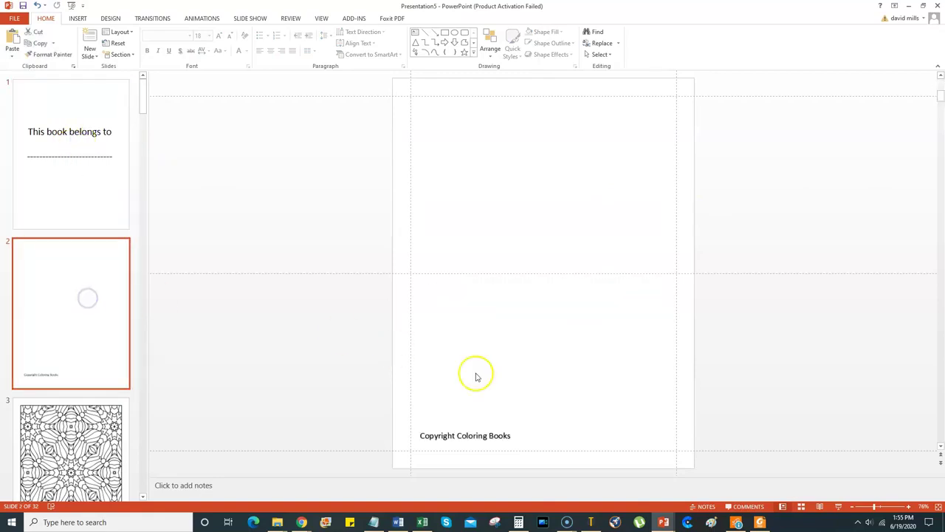
pyautogui.click(72, 443)
# Paste blank pages after pattern slides 5, 7 and 9
pyautogui.scroll(-5, 74, 438)
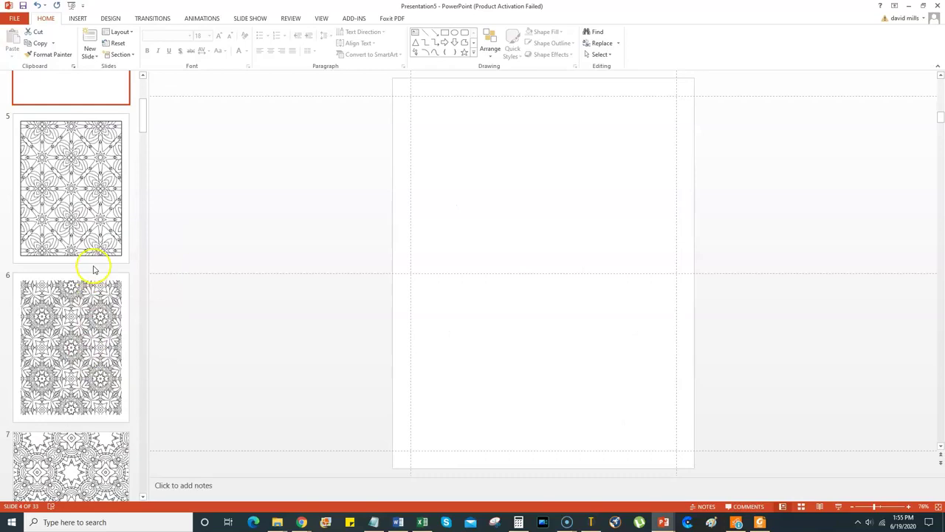
pyautogui.click(94, 268)
pyautogui.hotkey('ctrl', 'v')
pyautogui.scroll(-3, 92, 325)
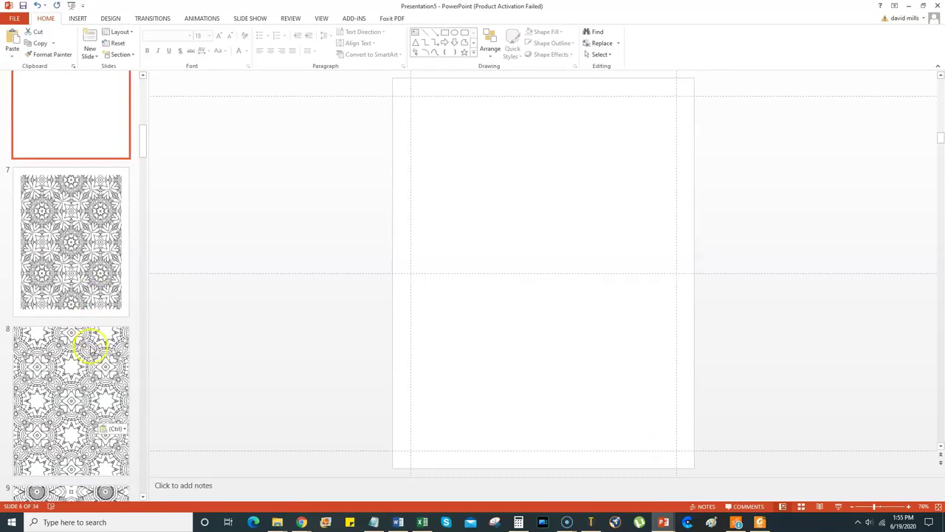
pyautogui.click(99, 319)
pyautogui.hotkey('ctrl', 'v')
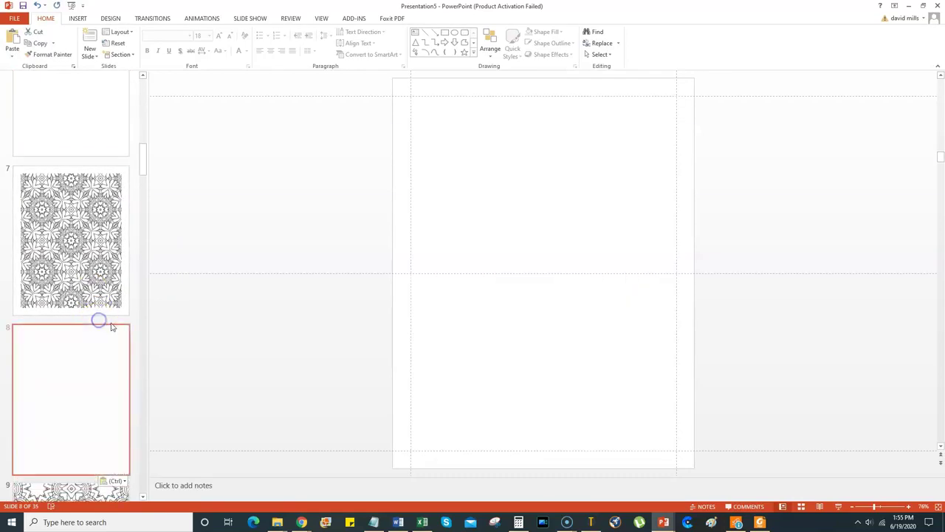
pyautogui.scroll(-3, 112, 329)
pyautogui.moveTo(147, 236); pyautogui.dragTo(65, 236)
pyautogui.click(31, 199)
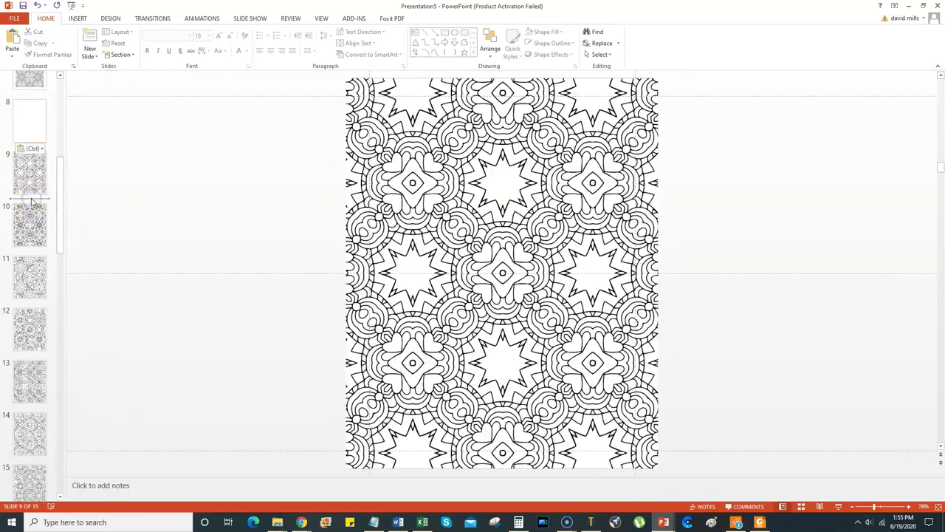
pyautogui.hotkey('ctrl', 'v')
# Paste blank pages after the remaining pattern slides, 11 through 27, so patterns and blanks alternate
pyautogui.click(32, 305)
pyautogui.hotkey('ctrl', 'v')
pyautogui.click(31, 411)
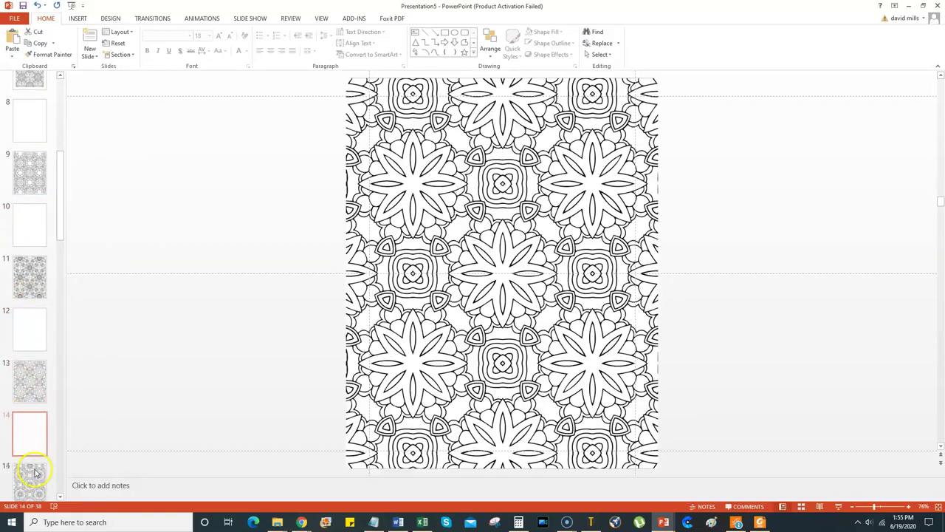
pyautogui.hotkey('ctrl', 'v')
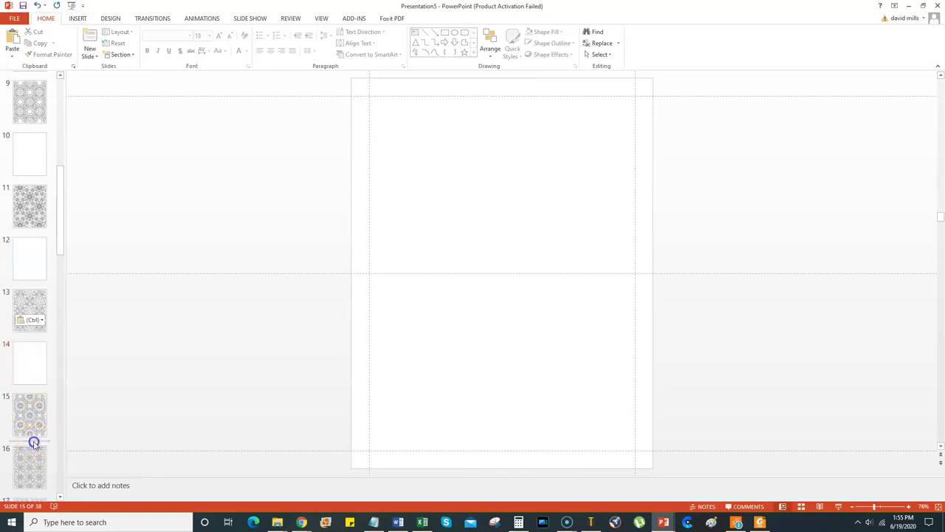
pyautogui.click(32, 417)
pyautogui.hotkey('ctrl', 'v')
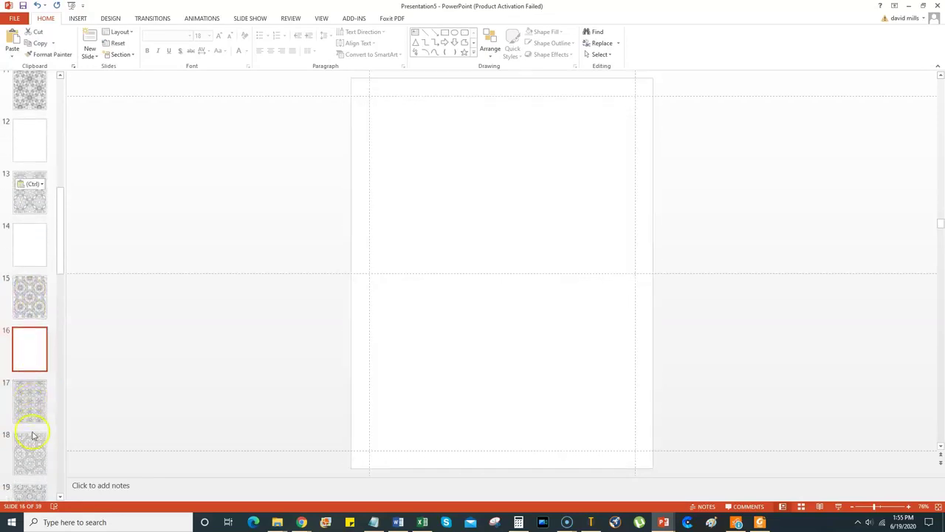
pyautogui.click(30, 413)
pyautogui.hotkey('ctrl', 'v')
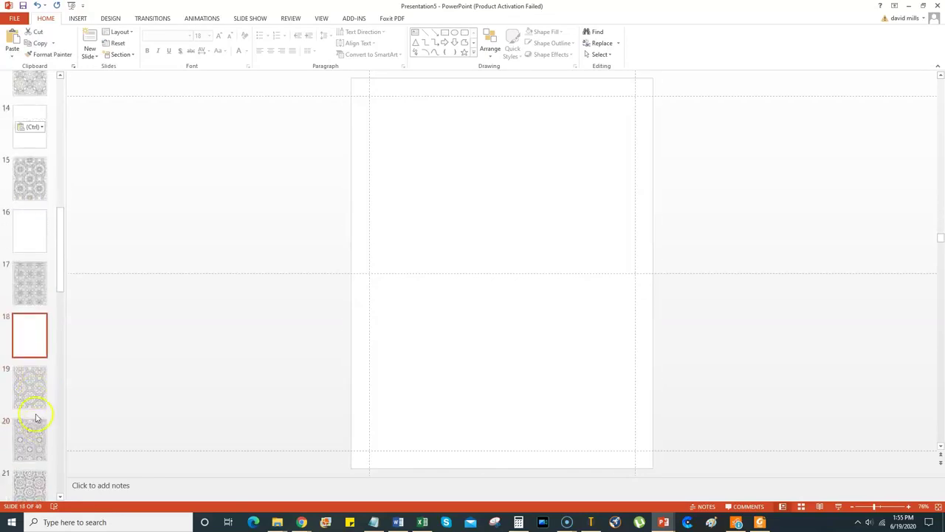
pyautogui.click(34, 412)
pyautogui.hotkey('ctrl', 'v')
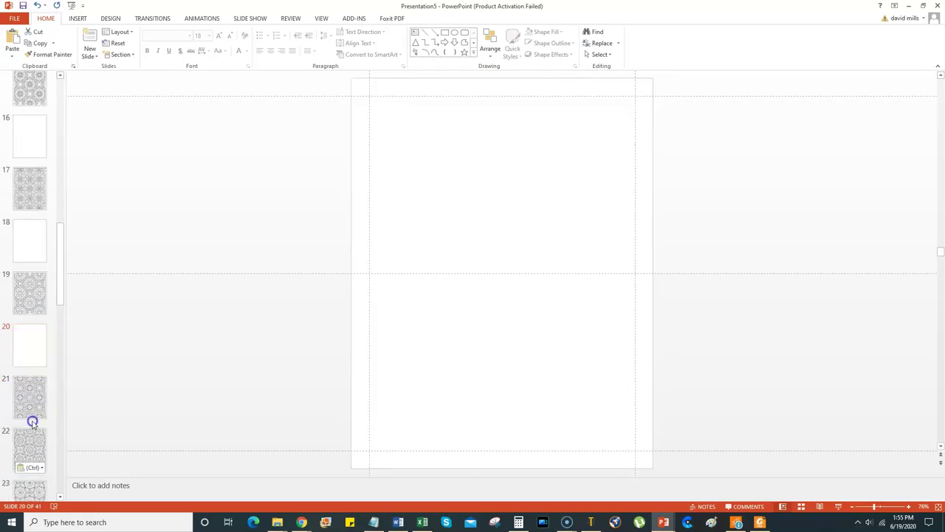
pyautogui.click(32, 415)
pyautogui.hotkey('ctrl', 'v')
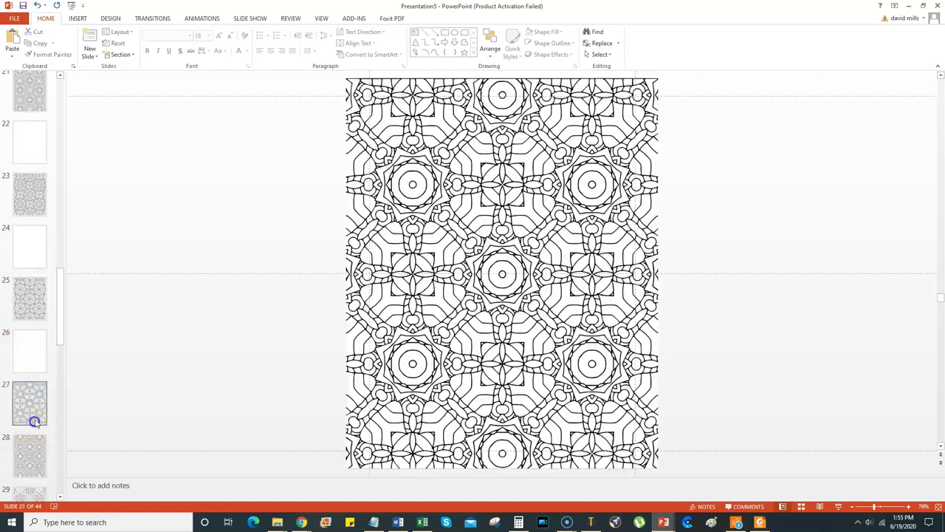
pyautogui.click(34, 421)
pyautogui.hotkey('ctrl', 'v')
pyautogui.hotkey('ctrl', 'v')
pyautogui.click(34, 406)
pyautogui.hotkey('ctrl', 'v')
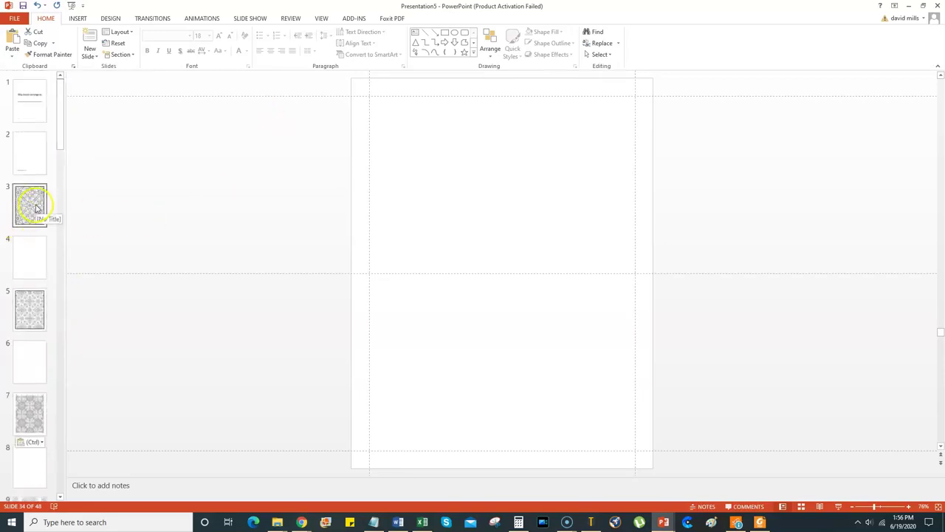
# On slide 3, insert first-style WordArt reading 'Quote Here' and select its words
pyautogui.click(31, 204)
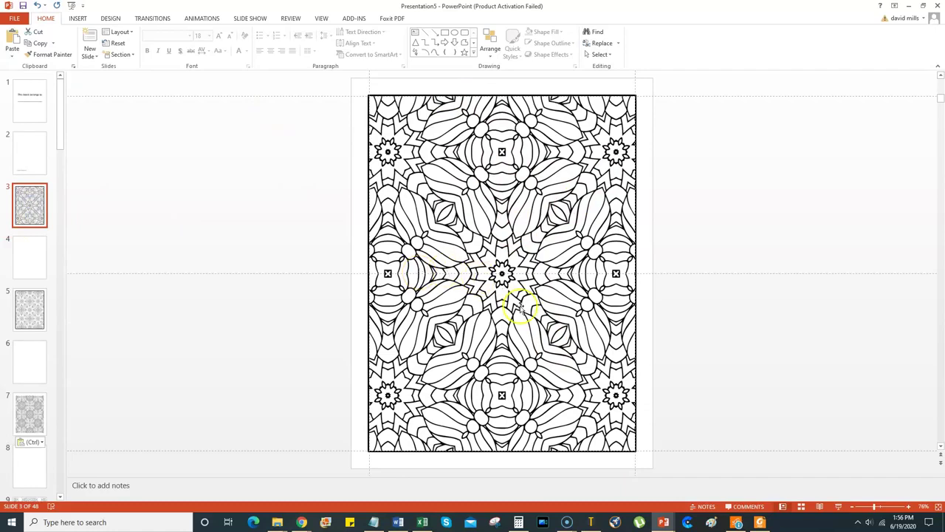
pyautogui.click(79, 18)
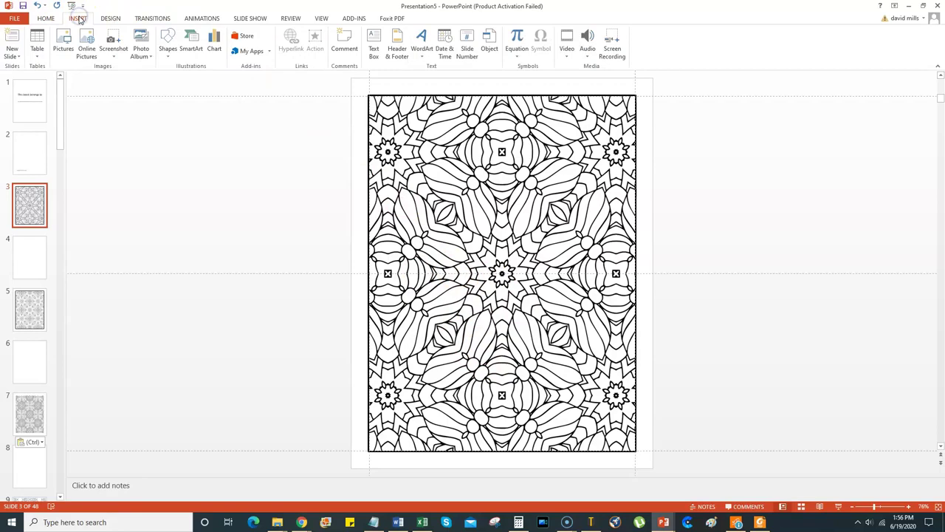
pyautogui.click(418, 55)
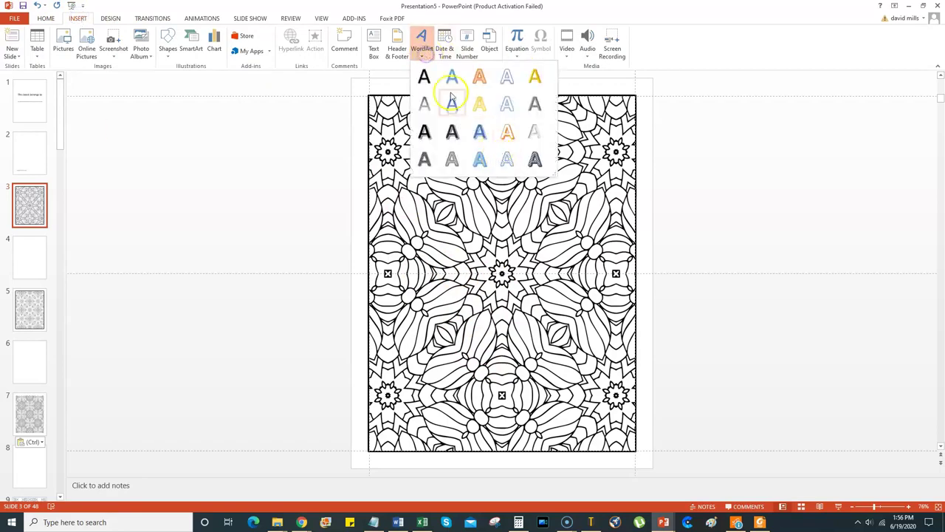
pyautogui.click(429, 77)
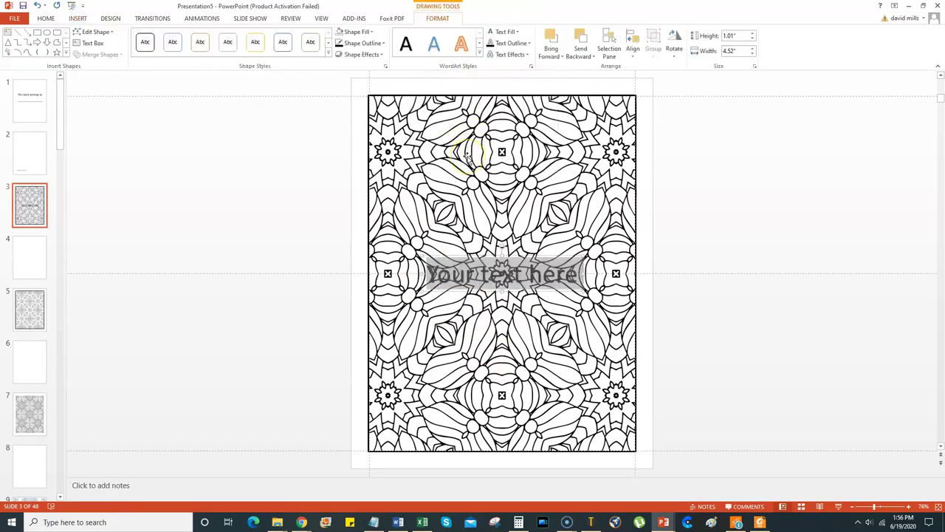
pyautogui.write('Quote H')
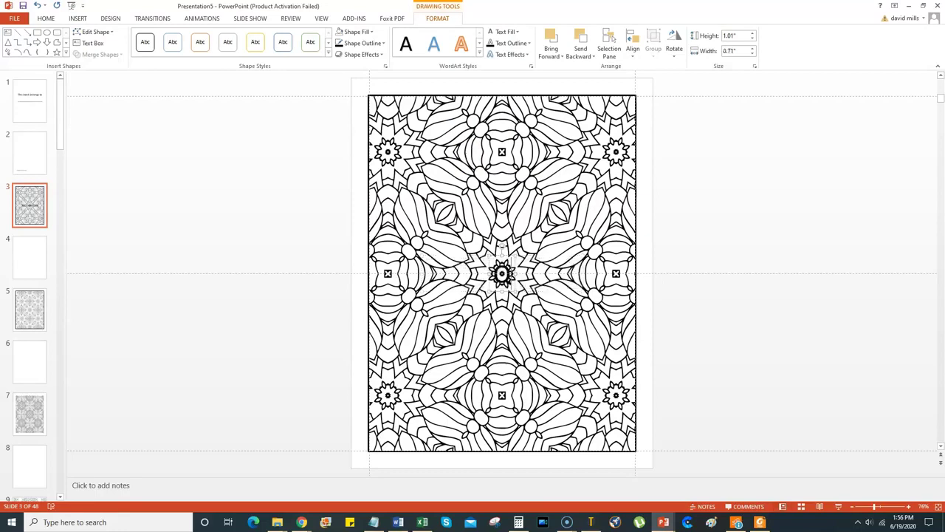
pyautogui.write('ere')
pyautogui.click(559, 203)
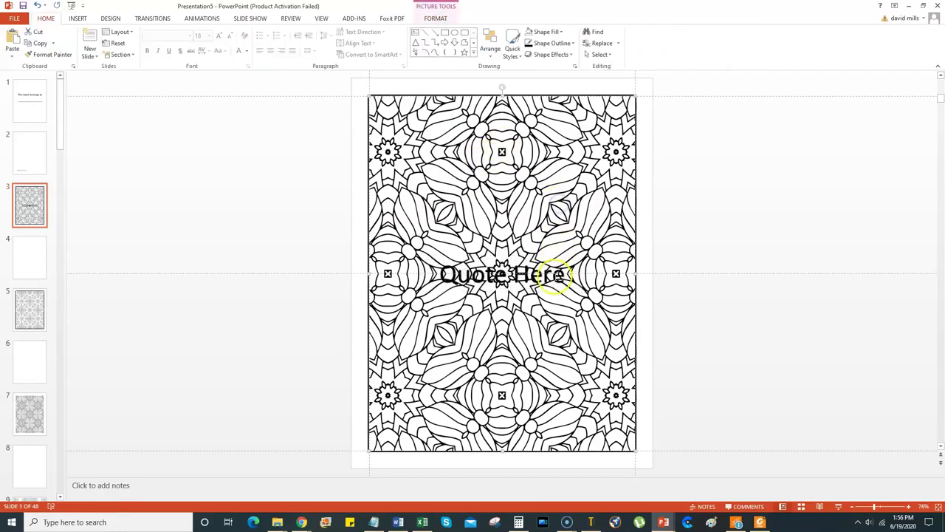
pyautogui.click(553, 279)
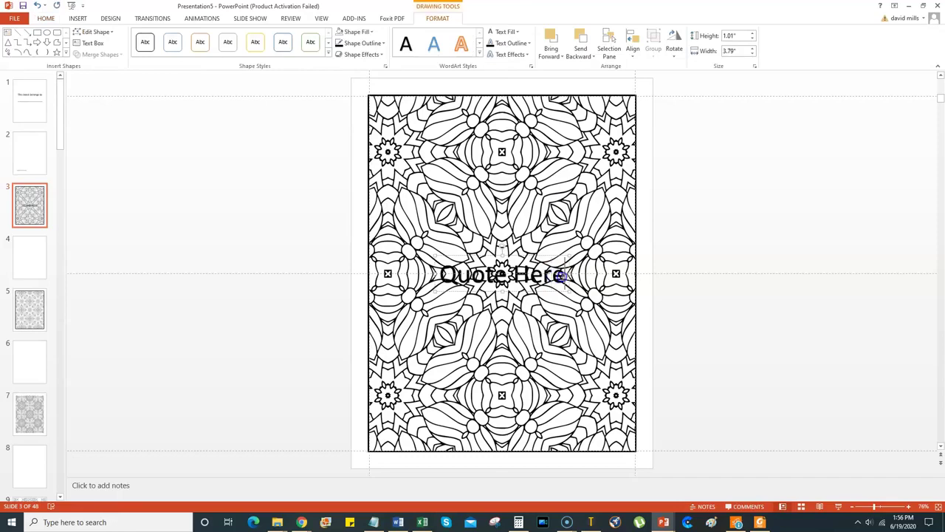
pyautogui.moveTo(561, 275); pyautogui.dragTo(427, 277)
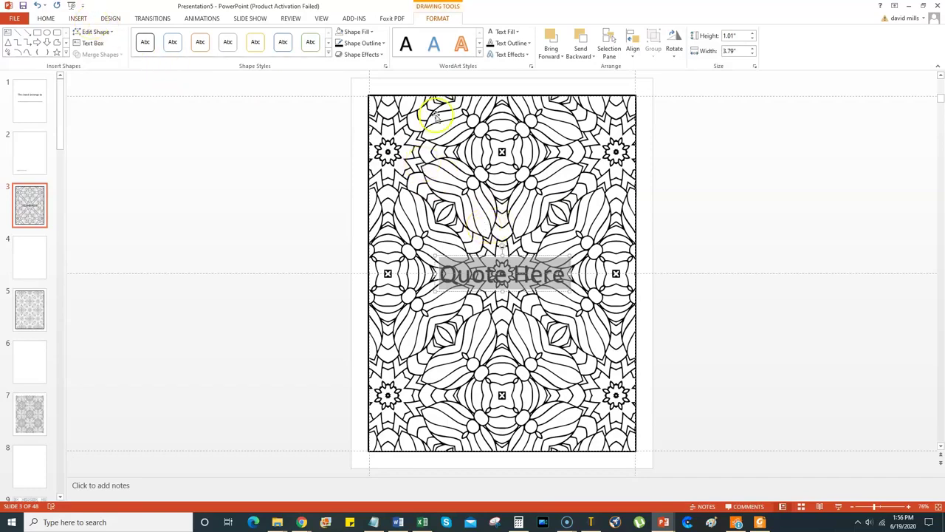
# Apply the AcmeFont typeface to the Quote Here text on slide 3, then reselect its box
pyautogui.click(45, 18)
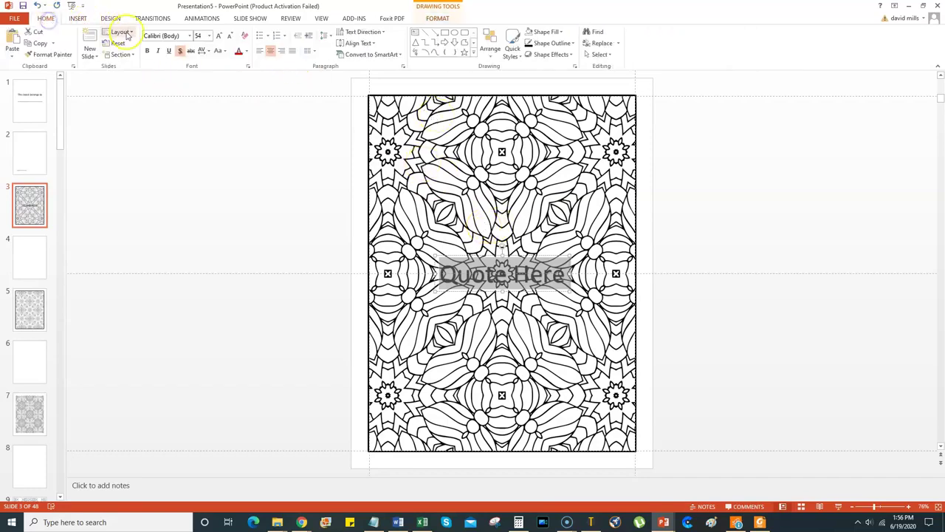
pyautogui.click(190, 35)
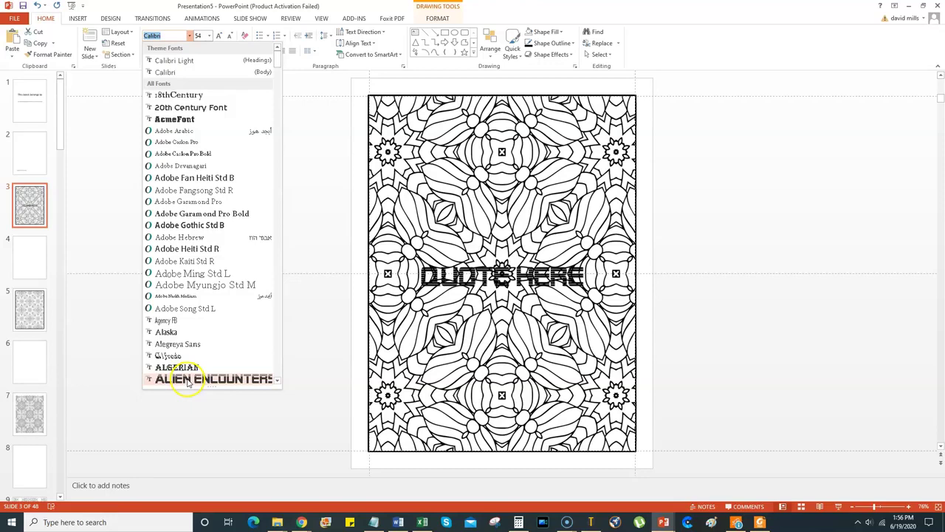
pyautogui.click(207, 119)
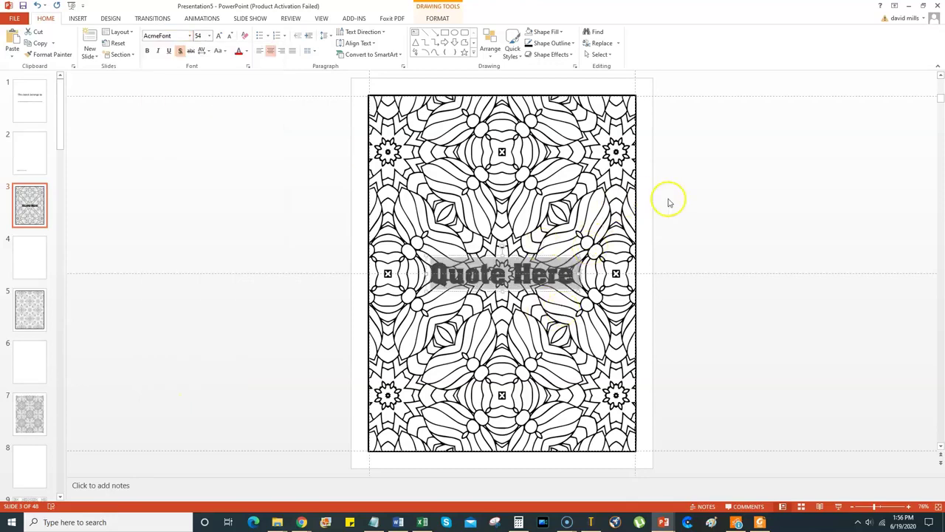
pyautogui.click(717, 198)
pyautogui.click(573, 274)
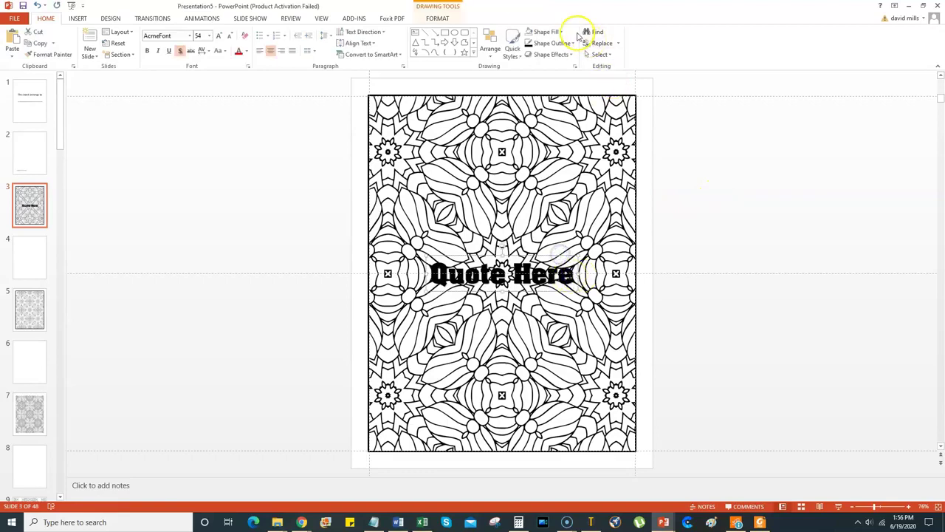
# Fill the Quote Here letters with white and give them a black text outline
pyautogui.click(564, 33)
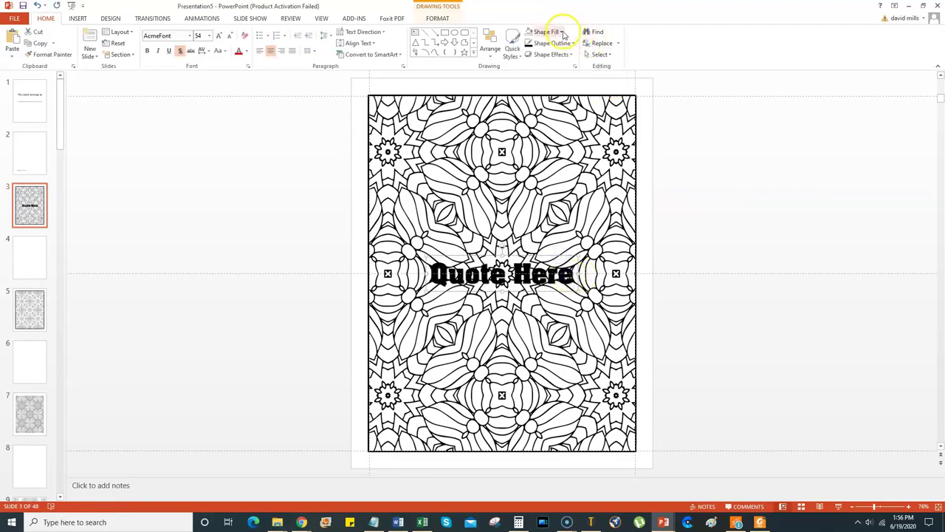
pyautogui.click(439, 18)
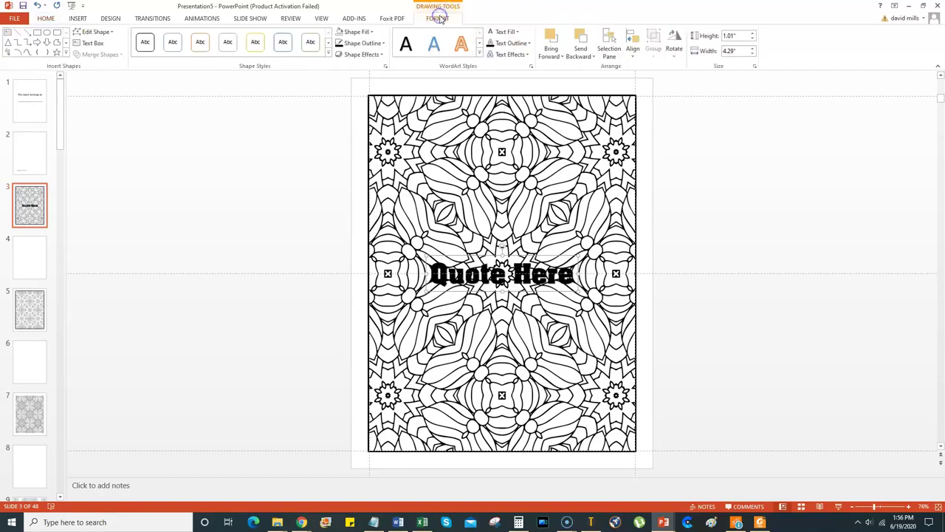
pyautogui.click(518, 33)
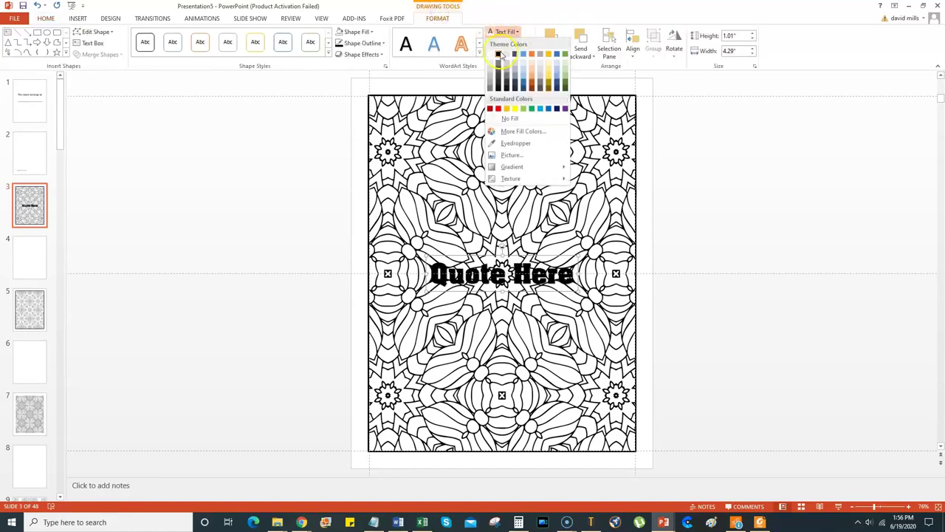
pyautogui.click(490, 55)
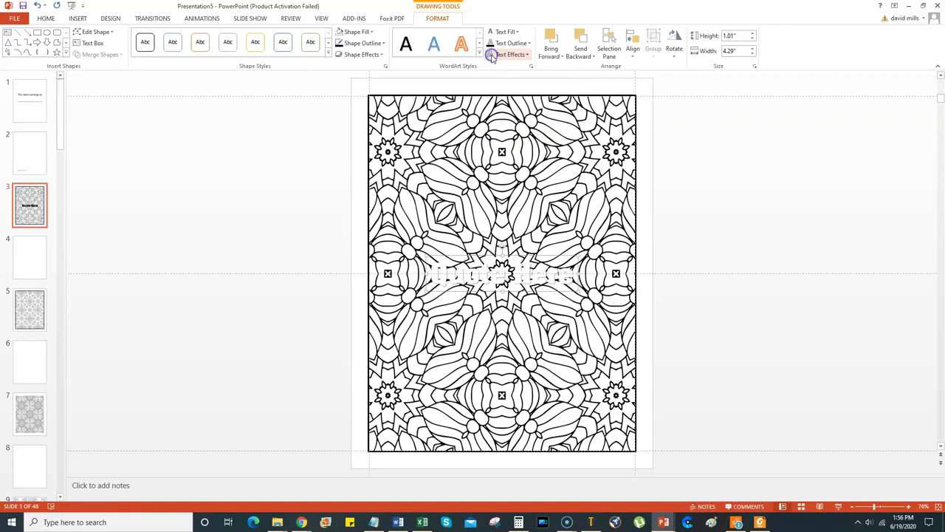
pyautogui.click(530, 44)
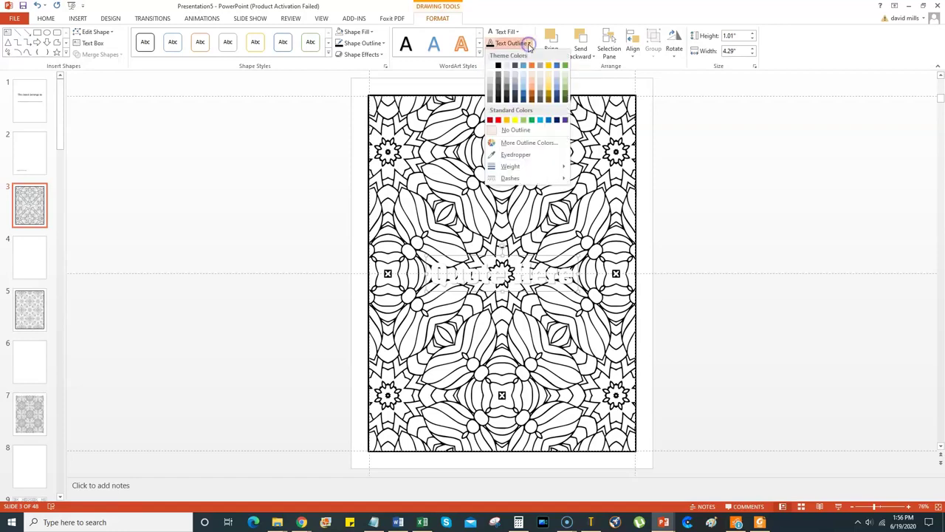
pyautogui.click(500, 66)
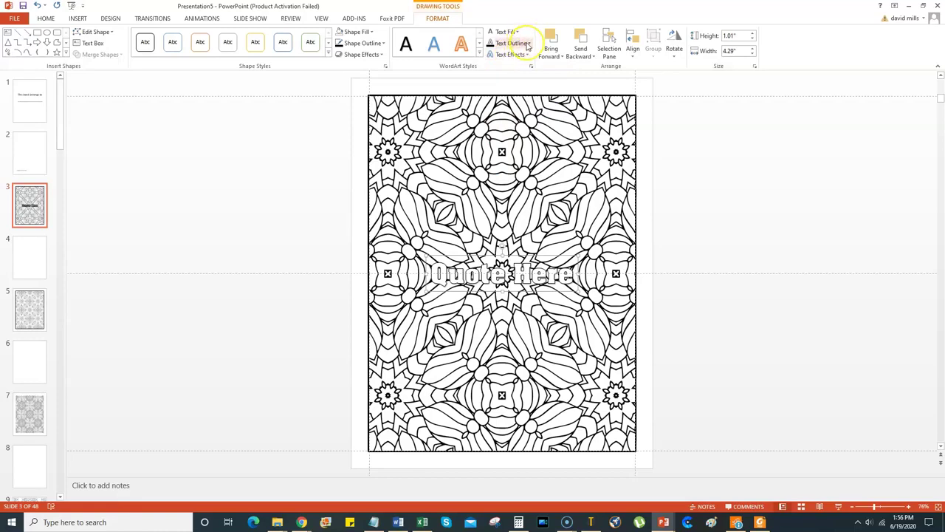
# Set the quote's outline weight to 1 pt
pyautogui.click(528, 45)
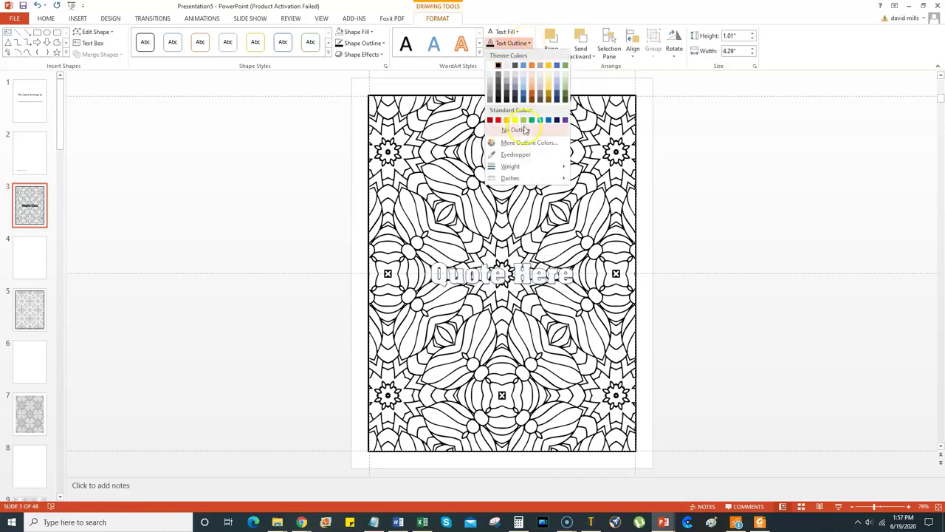
pyautogui.moveTo(553, 165)
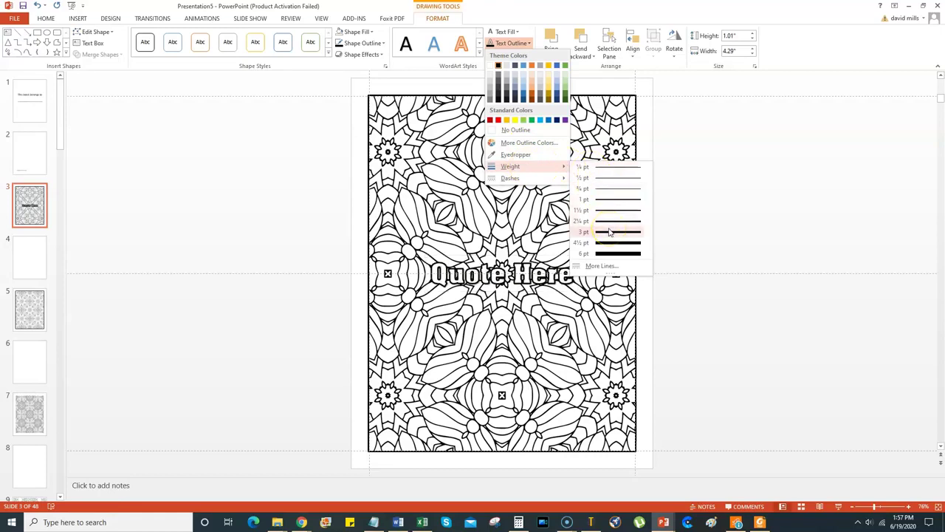
pyautogui.click(619, 232)
pyautogui.click(619, 198)
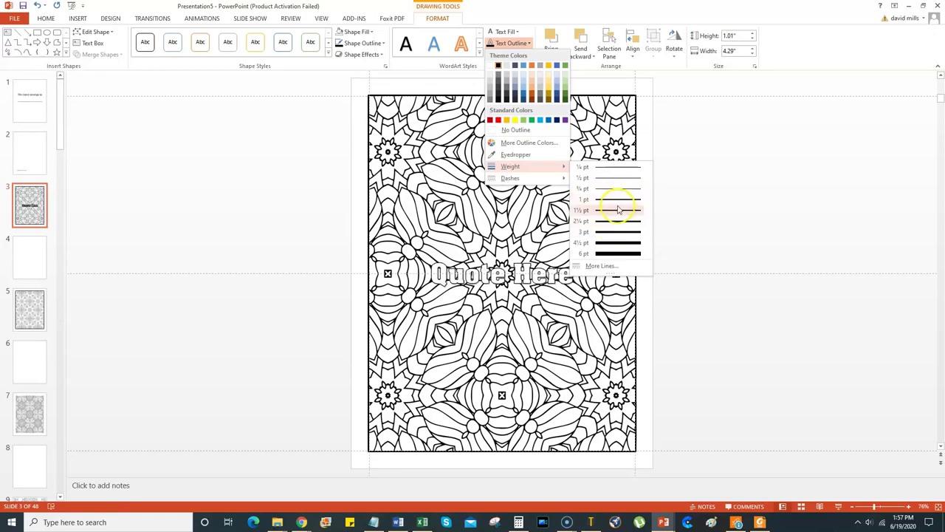
pyautogui.click(619, 204)
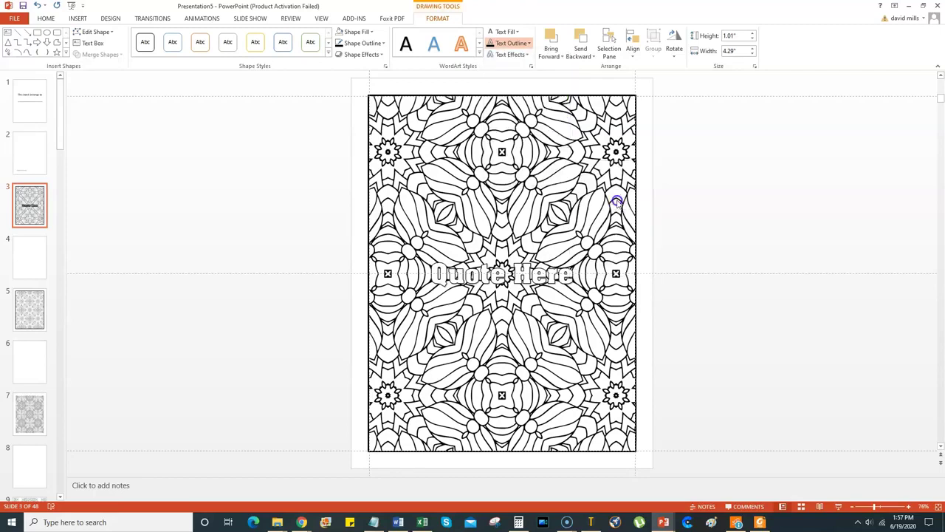
# Select the words Quote Here and set their font size to 80 pt
pyautogui.click(702, 215)
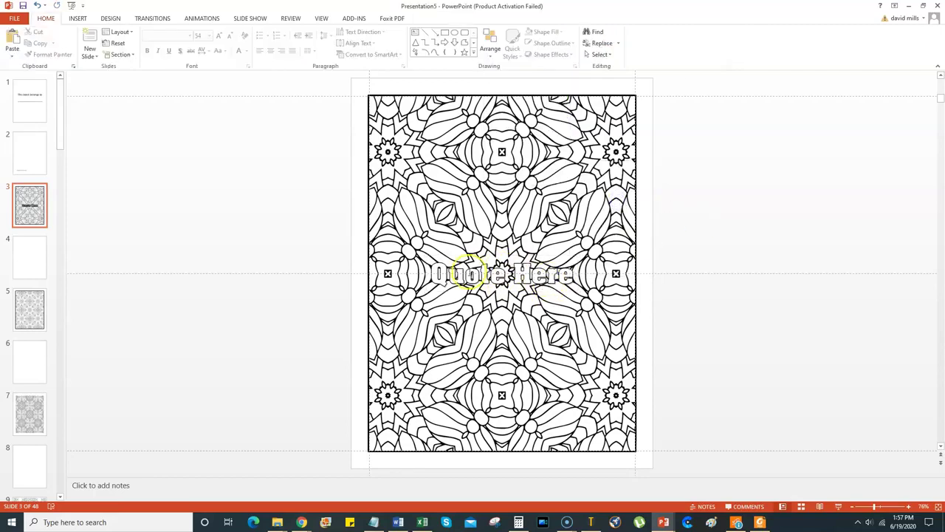
pyautogui.click(480, 272)
pyautogui.click(479, 272)
pyautogui.moveTo(580, 277); pyautogui.dragTo(422, 276)
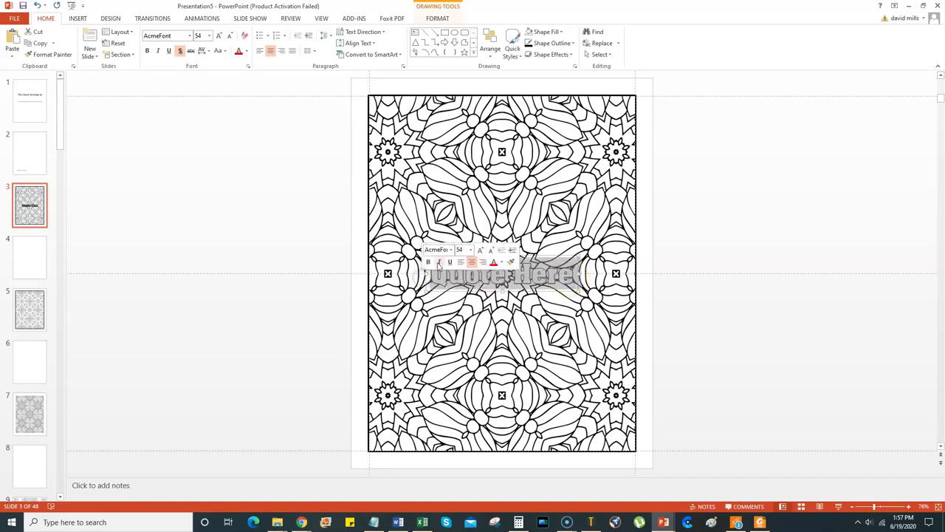
pyautogui.click(470, 250)
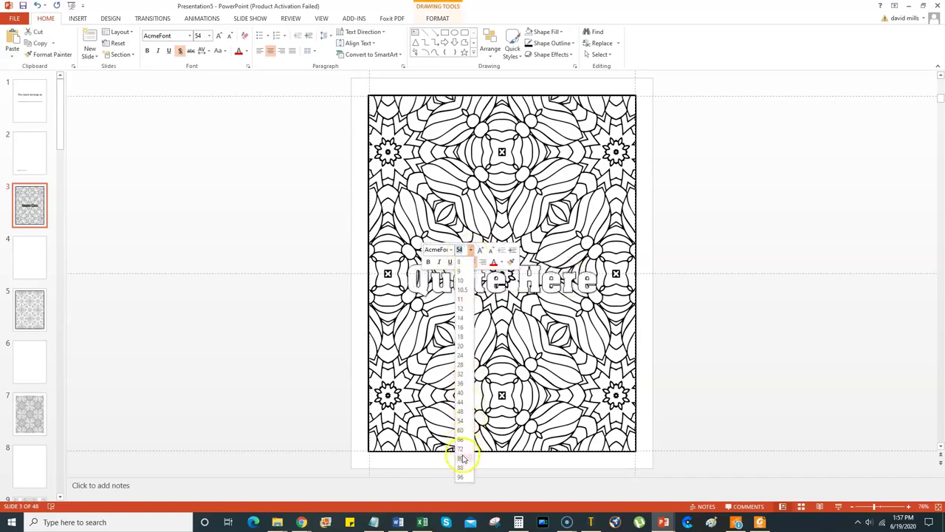
pyautogui.click(460, 458)
pyautogui.click(705, 220)
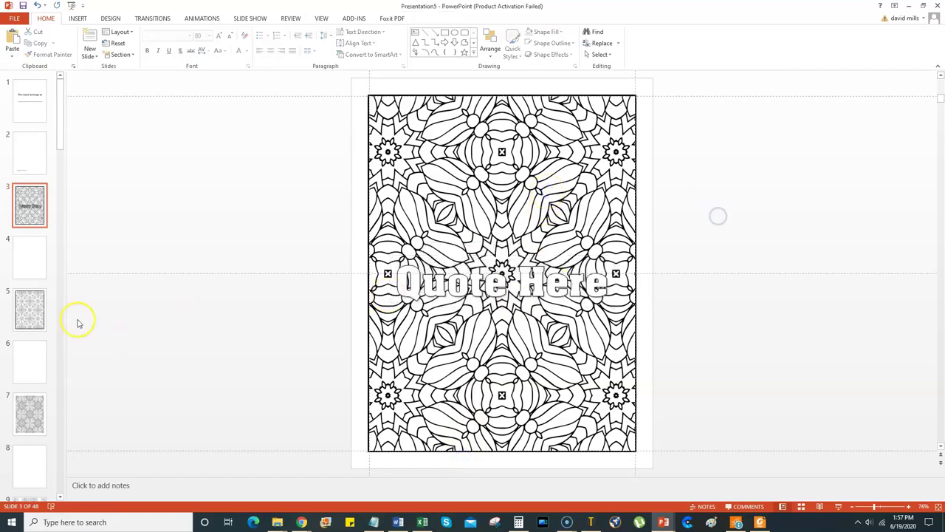
pyautogui.click(427, 258)
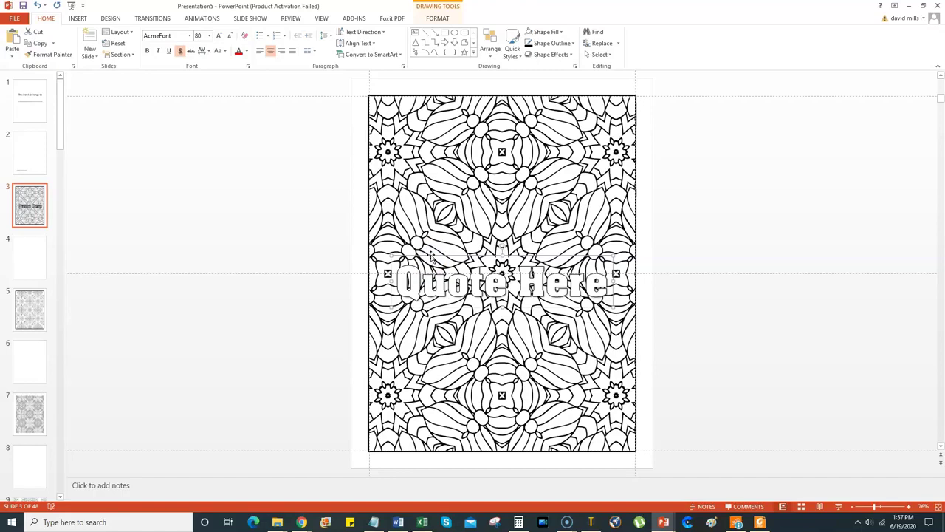
# Paste the outlined Quote Here box onto slide 5's pattern page
pyautogui.click(36, 308)
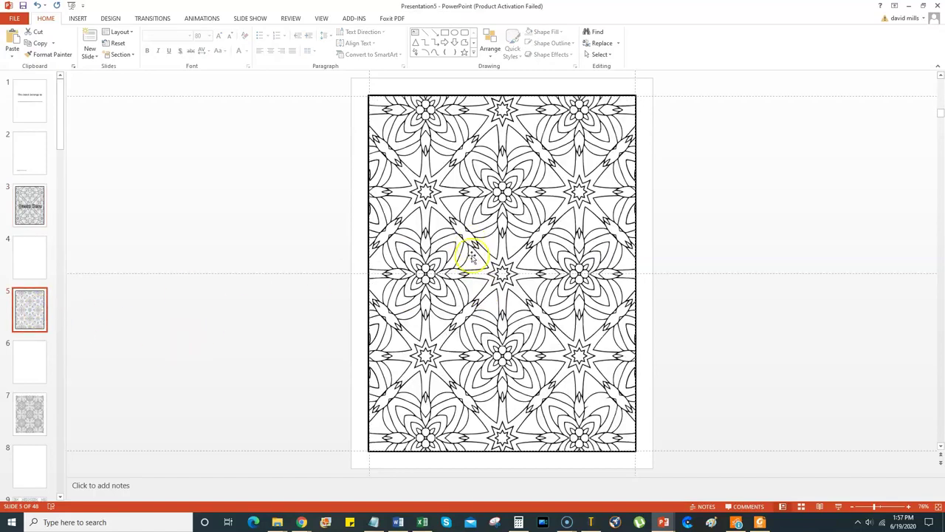
pyautogui.click(473, 257)
pyautogui.hotkey('ctrl', 'v')
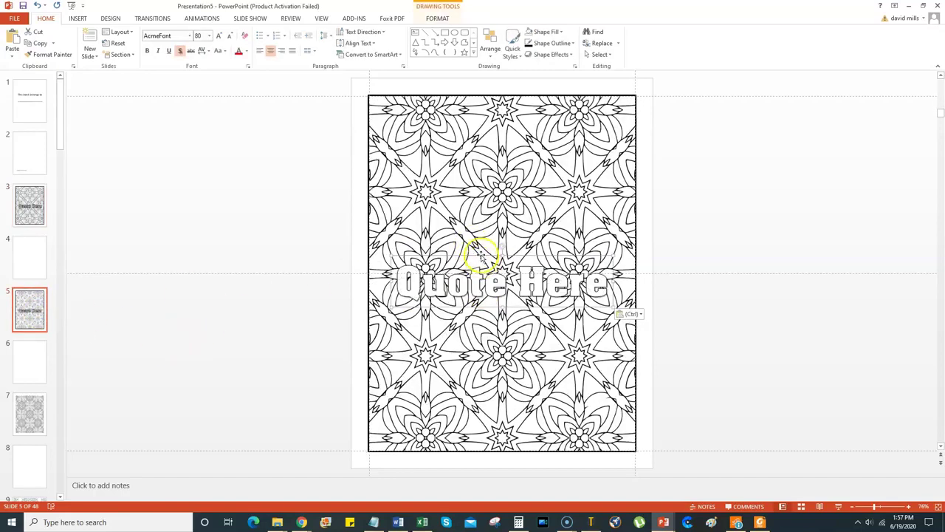
# Tilt the pasted quote diagonally counter-clockwise, then jump back to slide 1
pyautogui.click(543, 220)
pyautogui.click(553, 253)
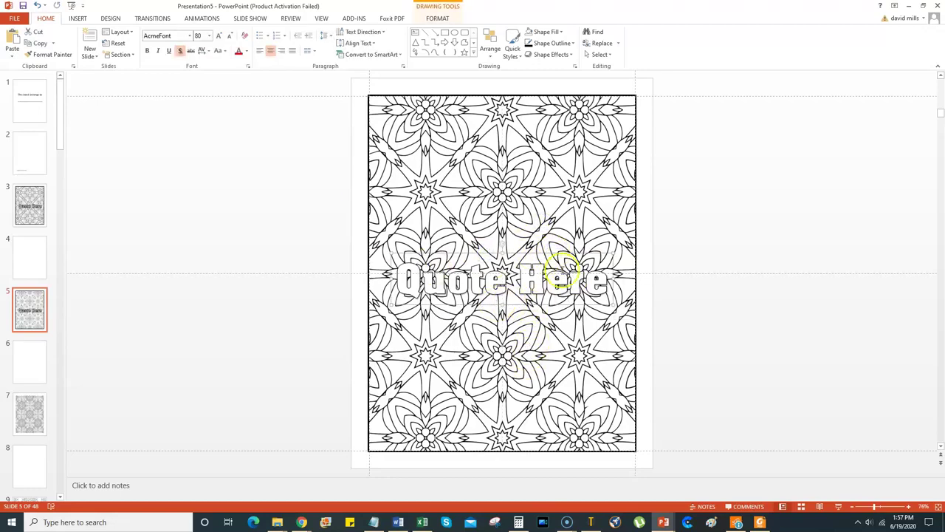
pyautogui.moveTo(500, 239)
pyautogui.mouseDown()
pyautogui.moveTo(503, 228)
pyautogui.moveTo(481, 242)
pyautogui.mouseUp()
pyautogui.click(787, 238)
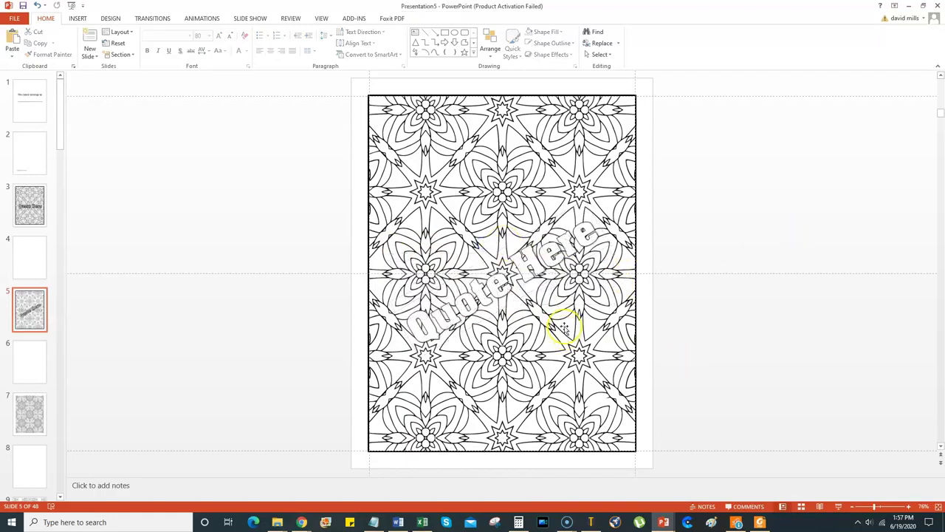
pyautogui.press('Home')
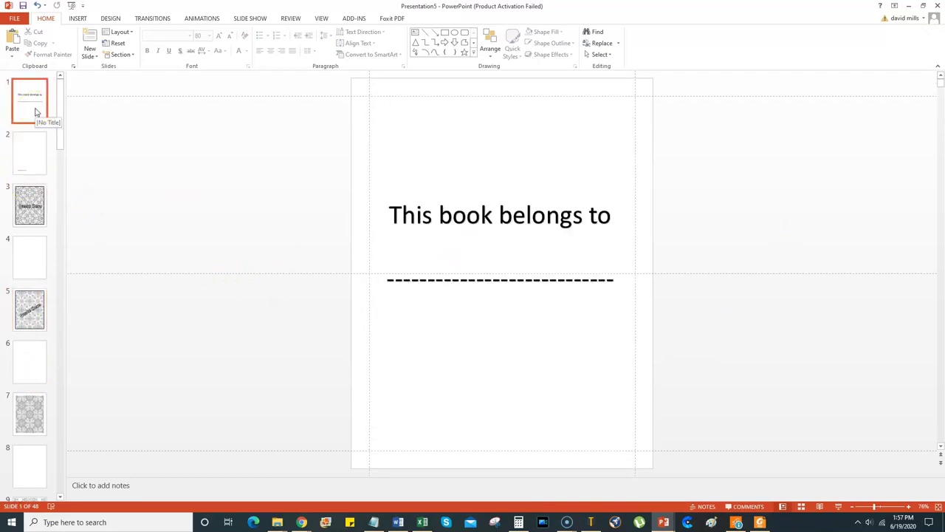
# Go back to slide 3 and select its mandala picture
pyautogui.click(28, 208)
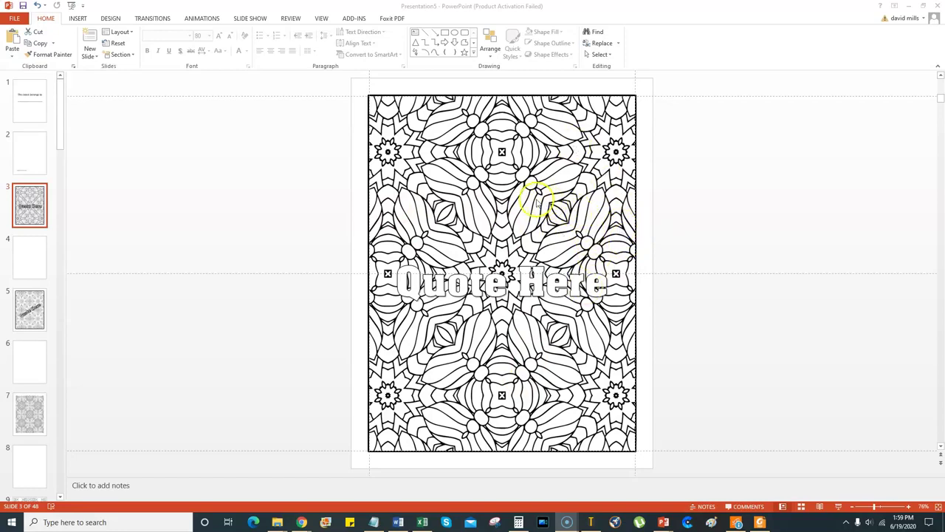
pyautogui.click(545, 221)
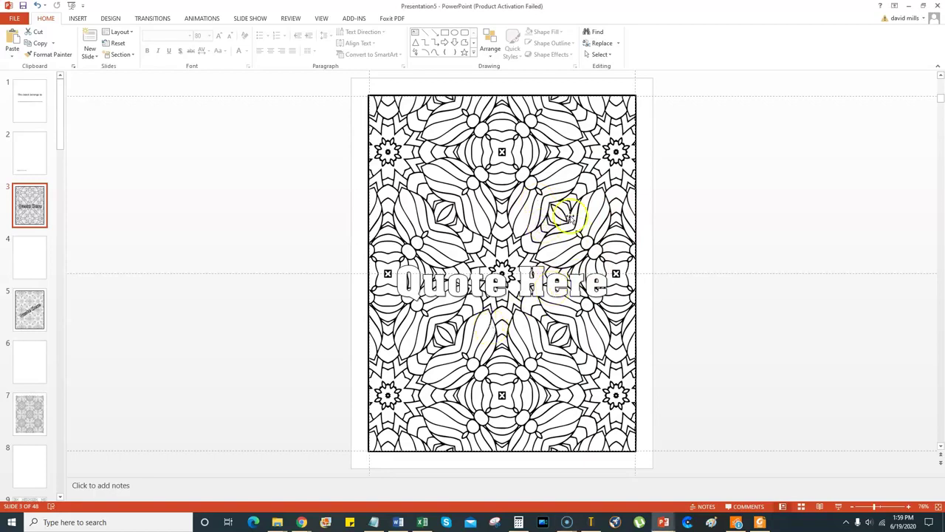
pyautogui.click(564, 203)
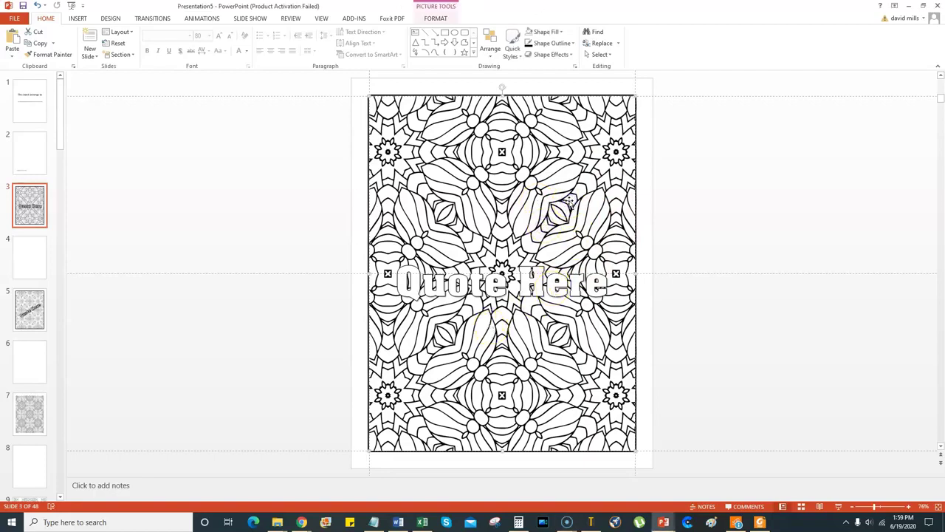